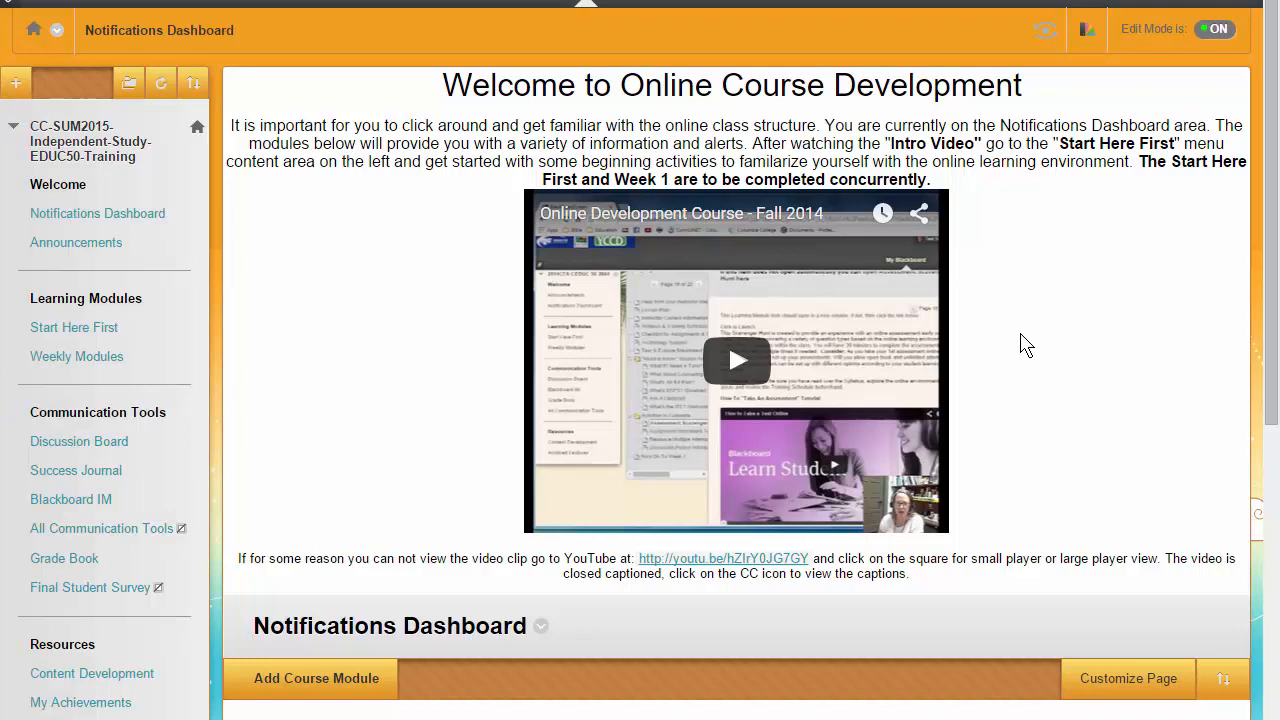
# Step: Start a new tool link in the course menu with the type Blackboard Collaborate Scheduling Manager
pyautogui.click(17, 85)
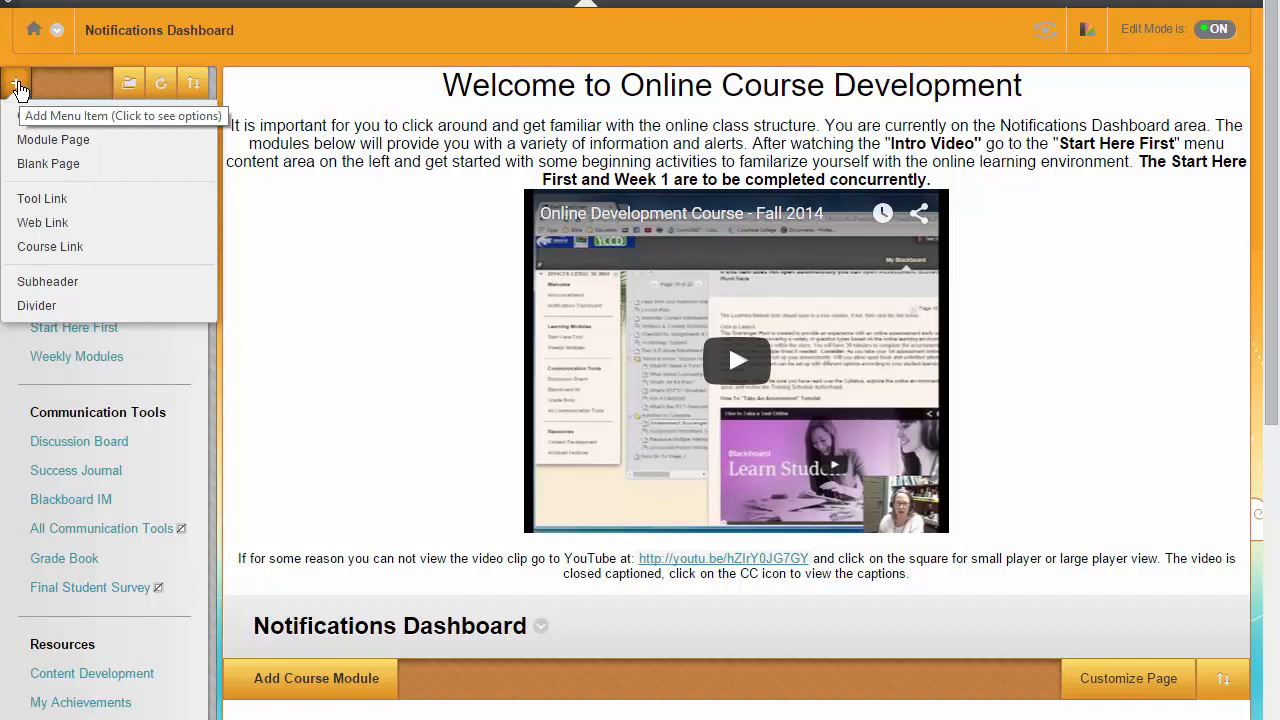
pyautogui.click(30, 200)
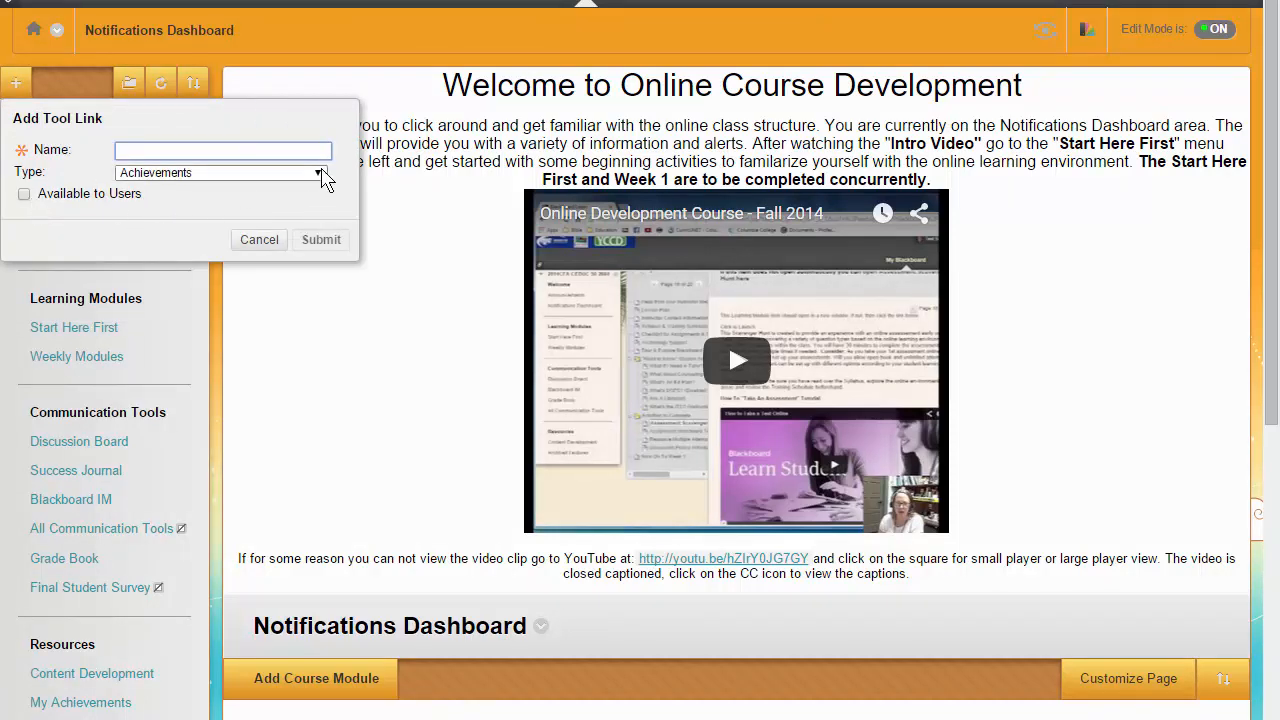
pyautogui.click(318, 172)
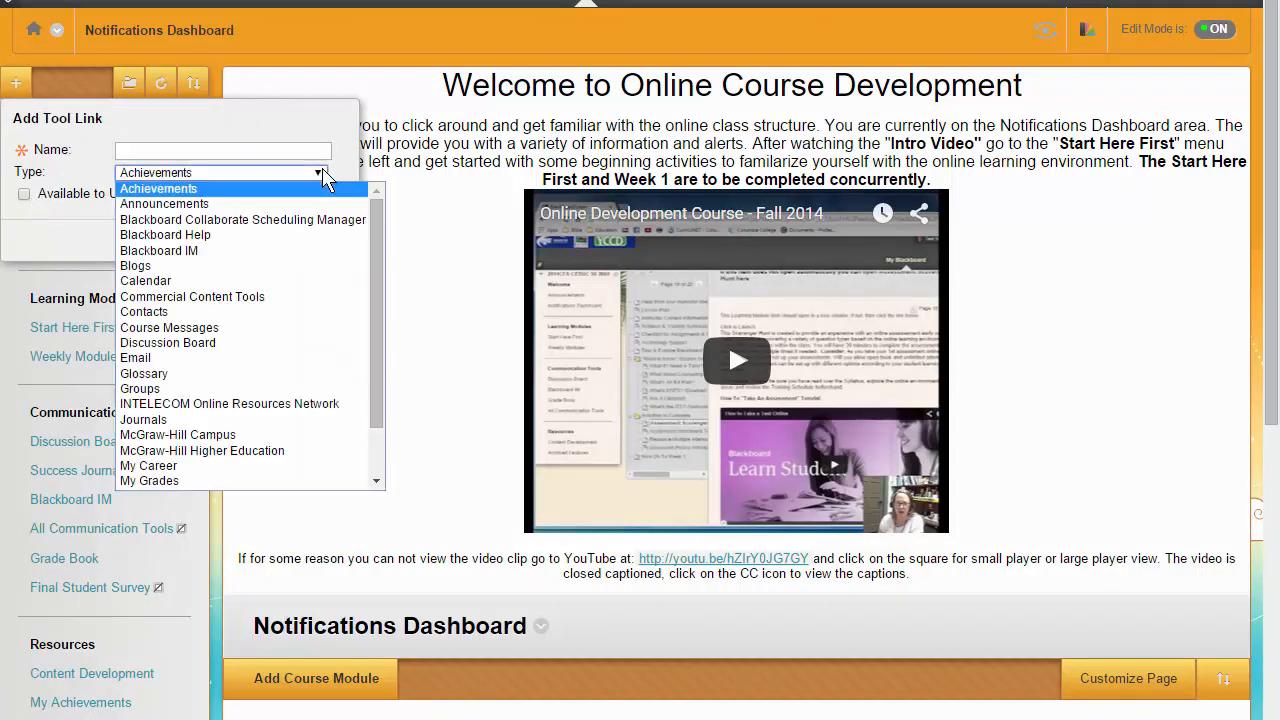
pyautogui.click(230, 220)
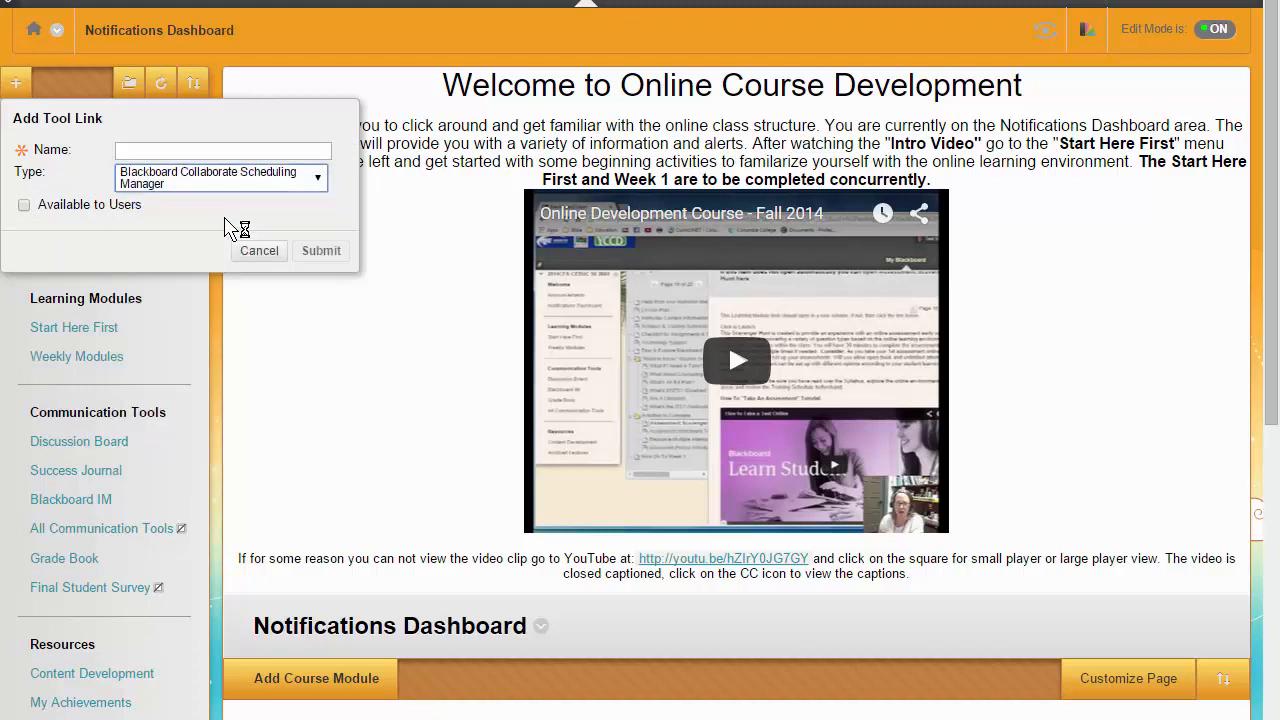
# Step: Name the tool link Bb Virtual Sessions, make it available to users and submit it
pyautogui.click(130, 150)
pyautogui.write('V')
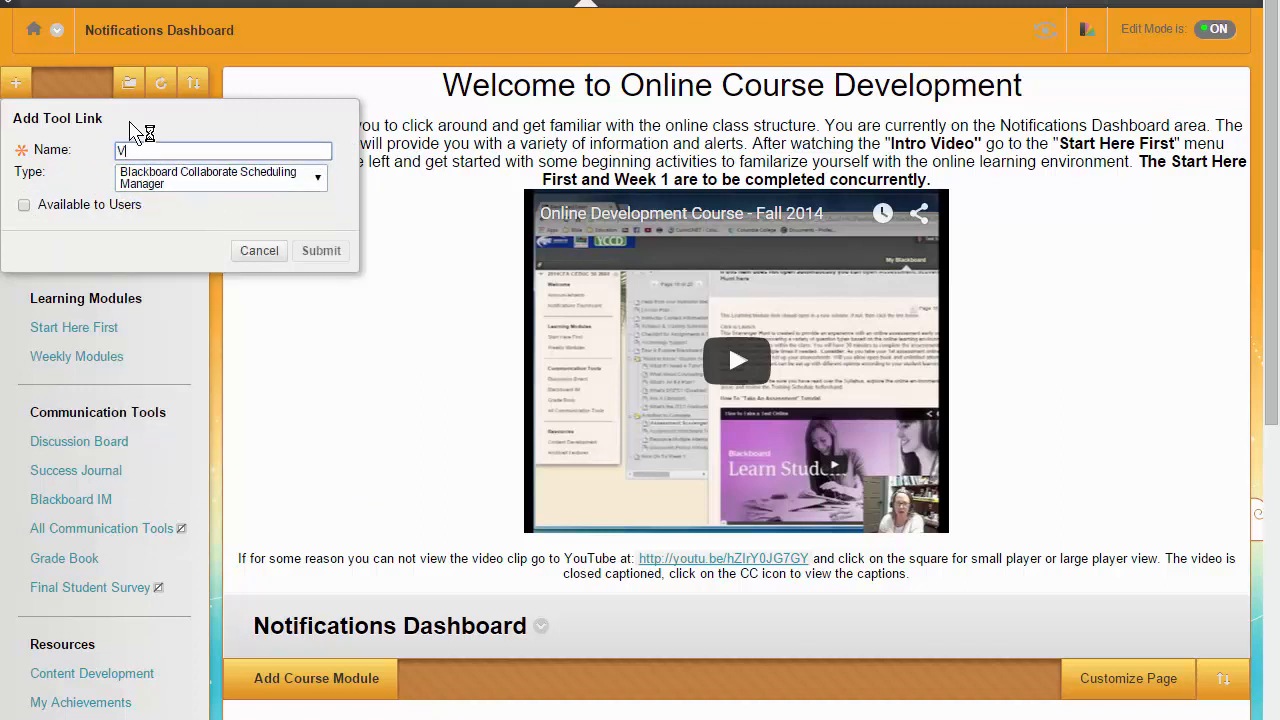
pyautogui.write('irtual Se')
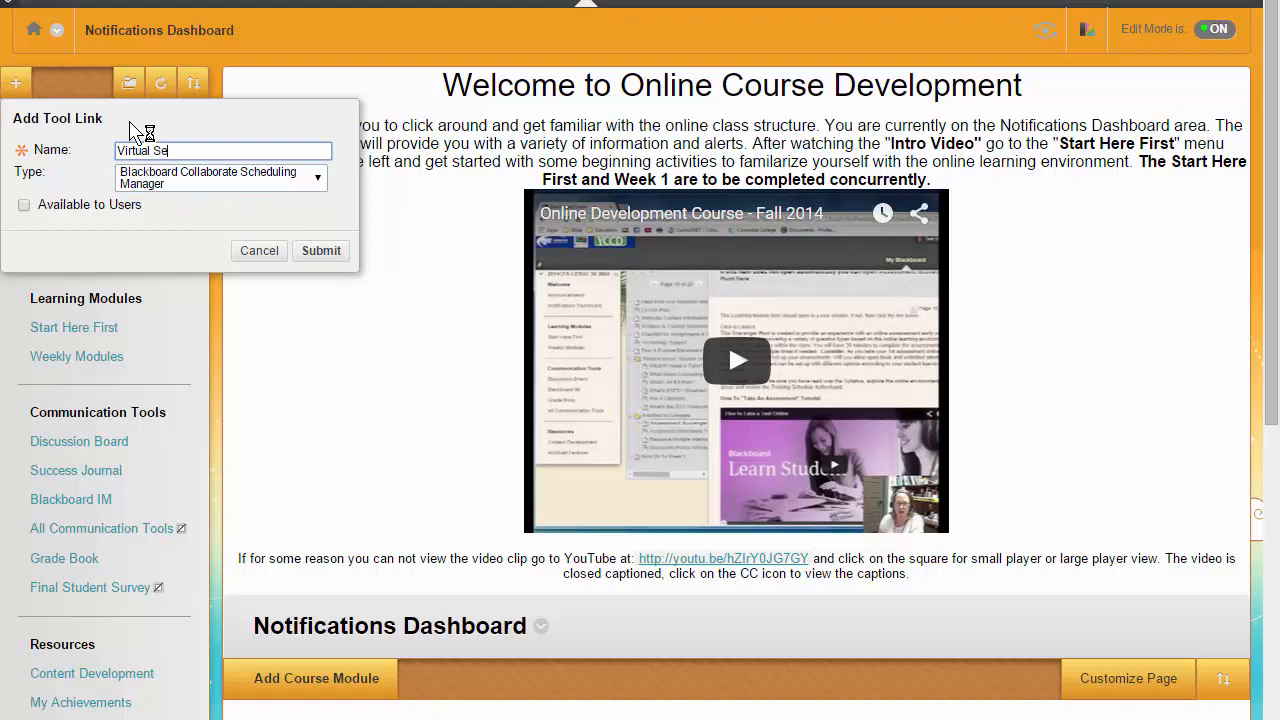
pyautogui.write('ssions')
pyautogui.click(118, 152)
pyautogui.write('Bb')
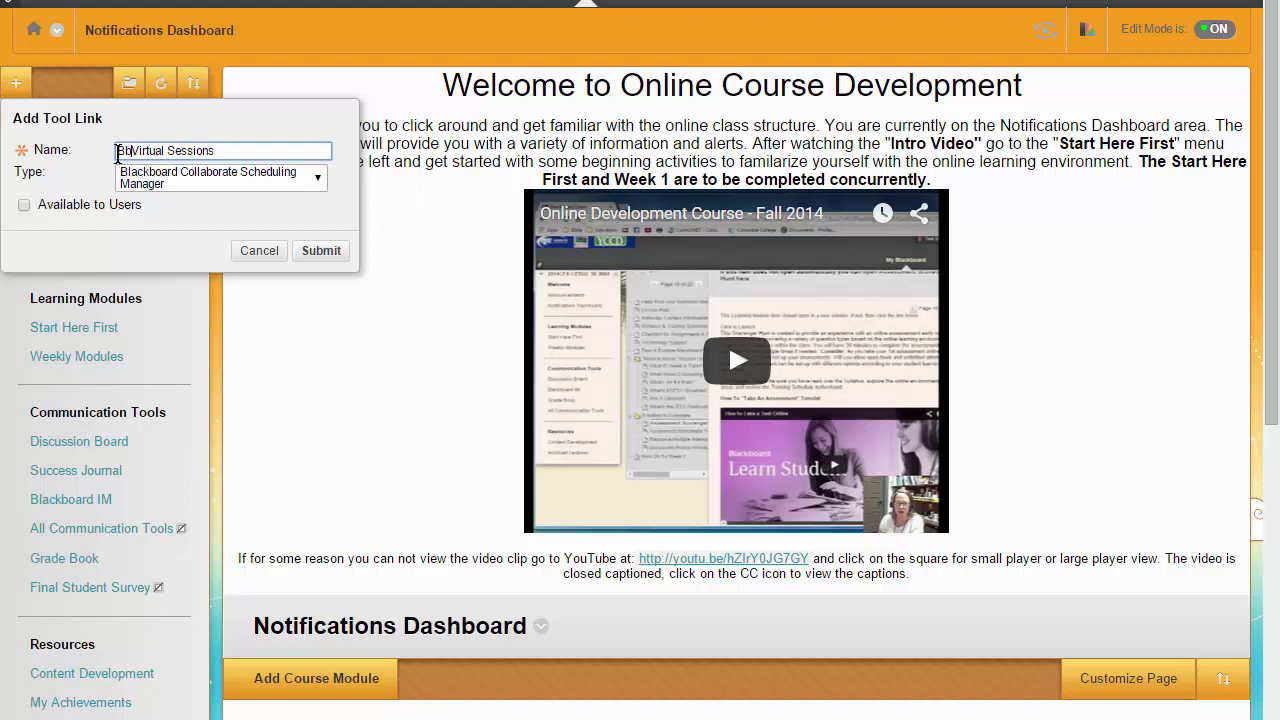
pyautogui.click(24, 212)
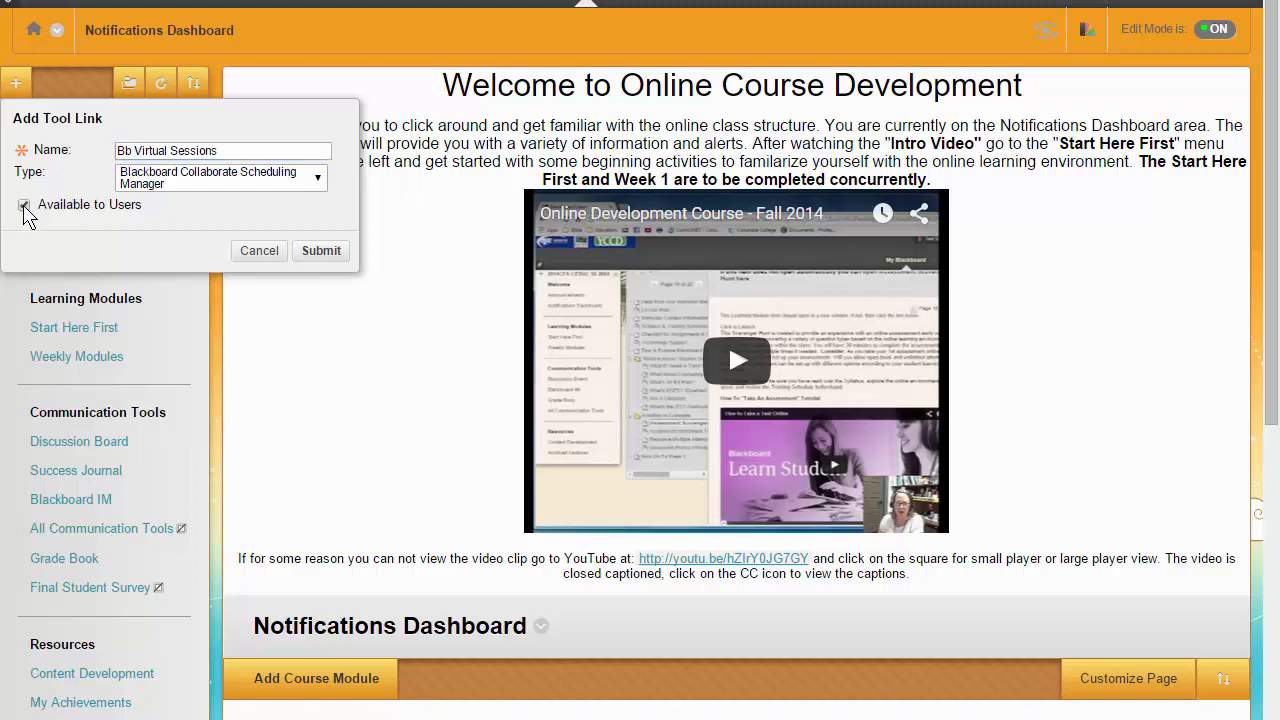
pyautogui.click(321, 251)
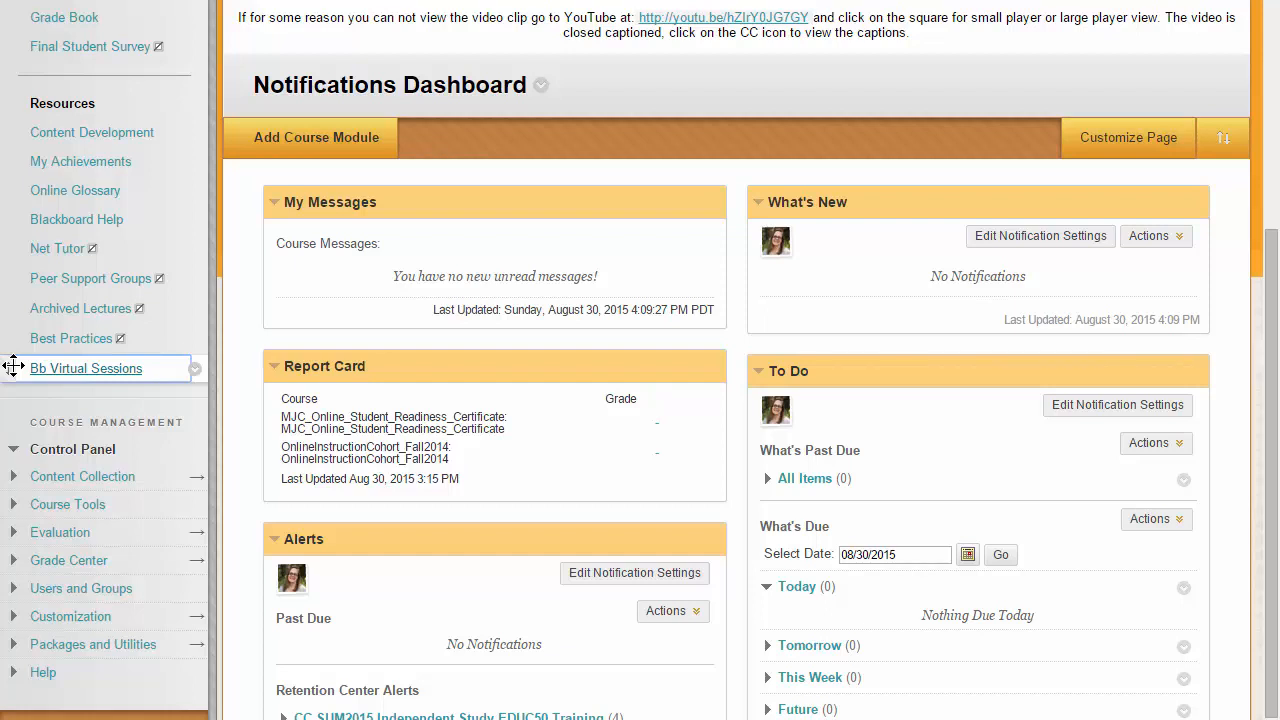
# Step: Move the Bb Virtual Sessions link to the end of the Communication Tools section, directly below Final Student Survey
pyautogui.moveTo(13, 366); pyautogui.dragTo(33, 70)
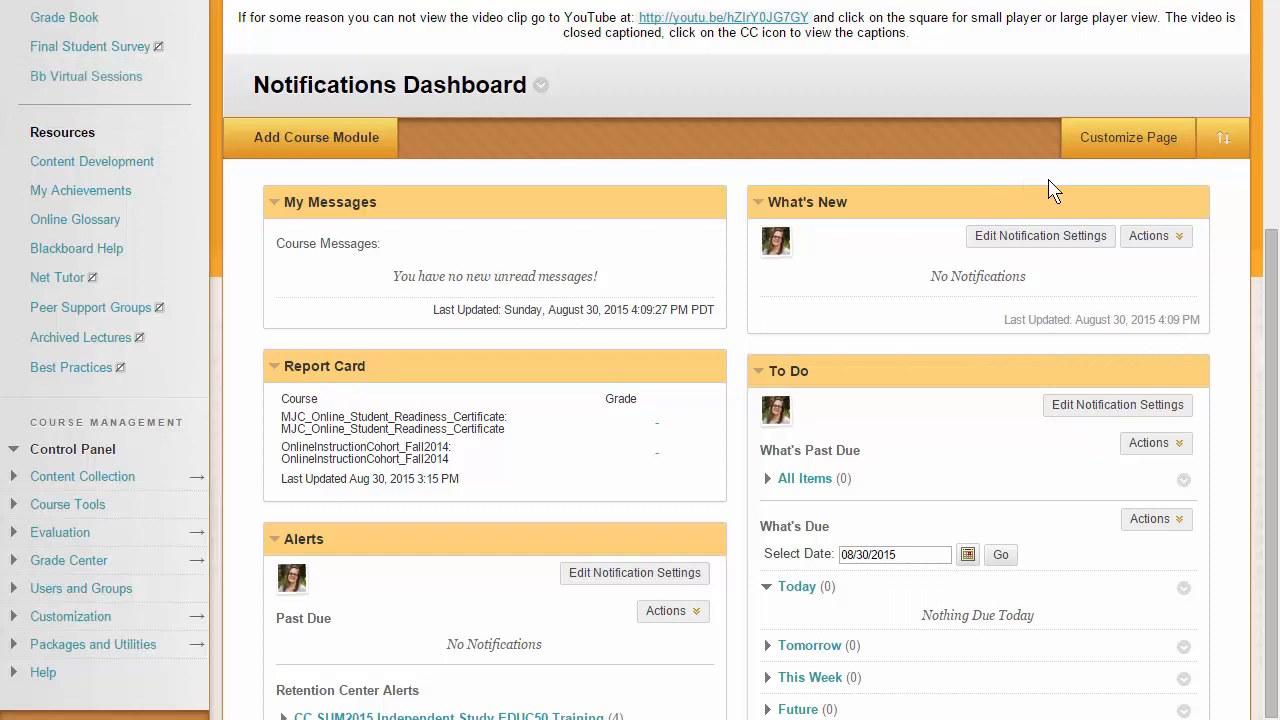
pyautogui.moveTo(1270, 264); pyautogui.dragTo(1268, 92)
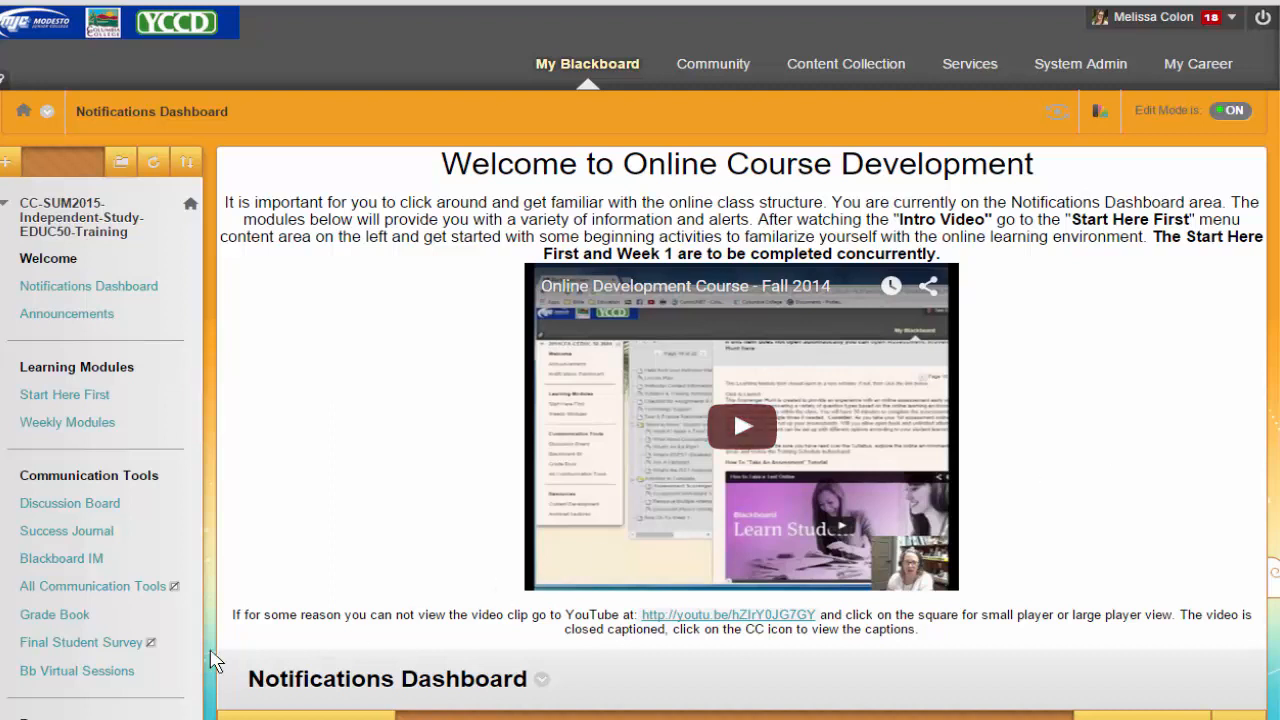
# Step: Open Bb Virtual Sessions from the course menu and start creating a new Blackboard Collaborate session
pyautogui.click(52, 671)
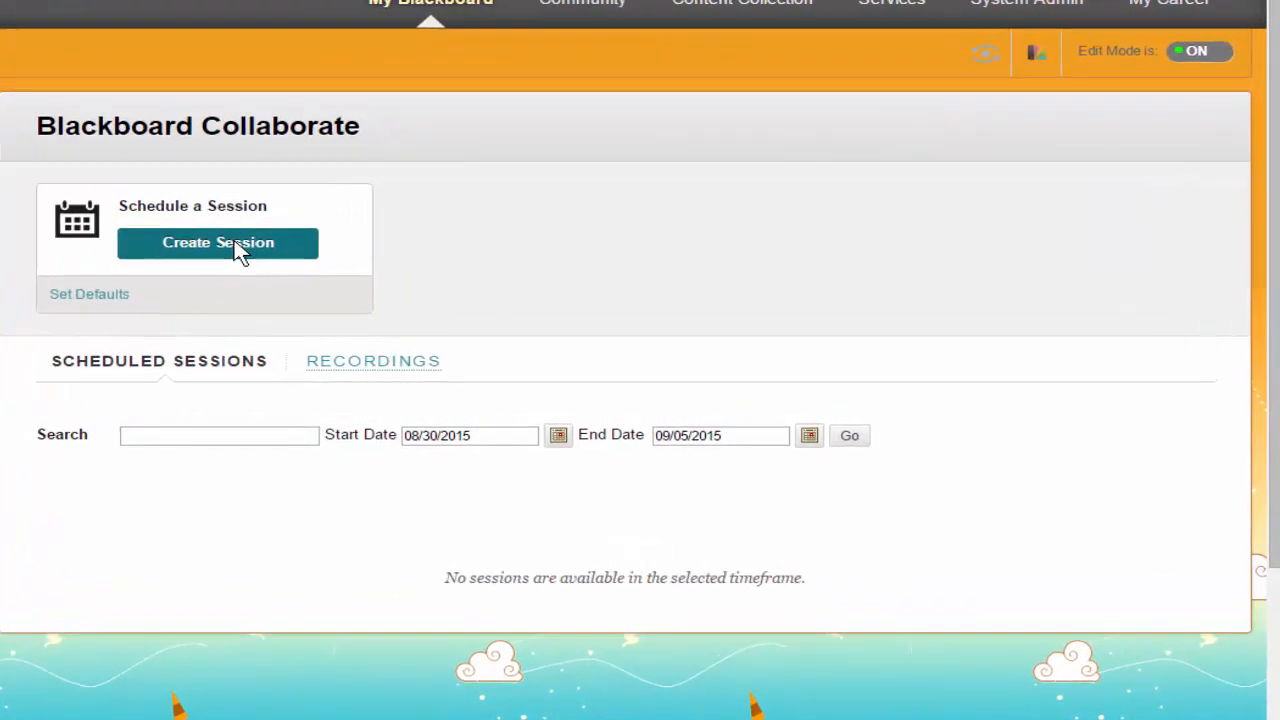
pyautogui.click(240, 250)
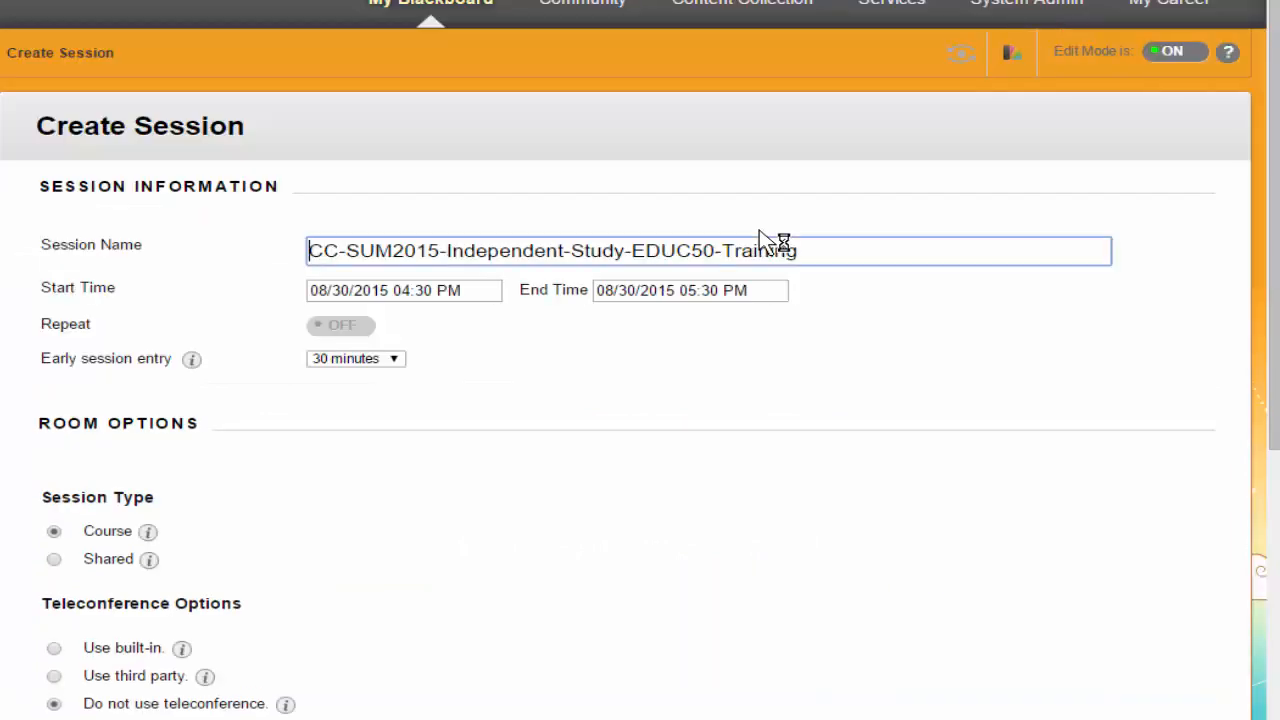
pyautogui.click(1264, 141)
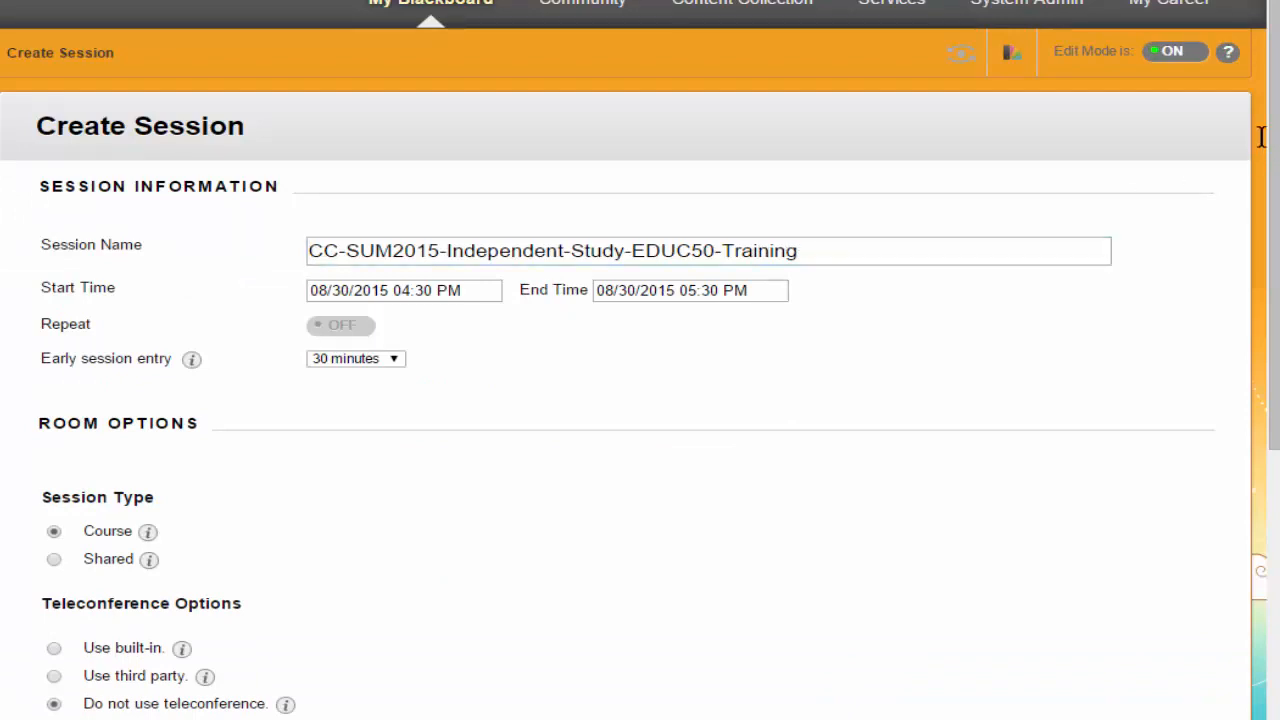
pyautogui.moveTo(1262, 146); pyautogui.dragTo(1257, 177)
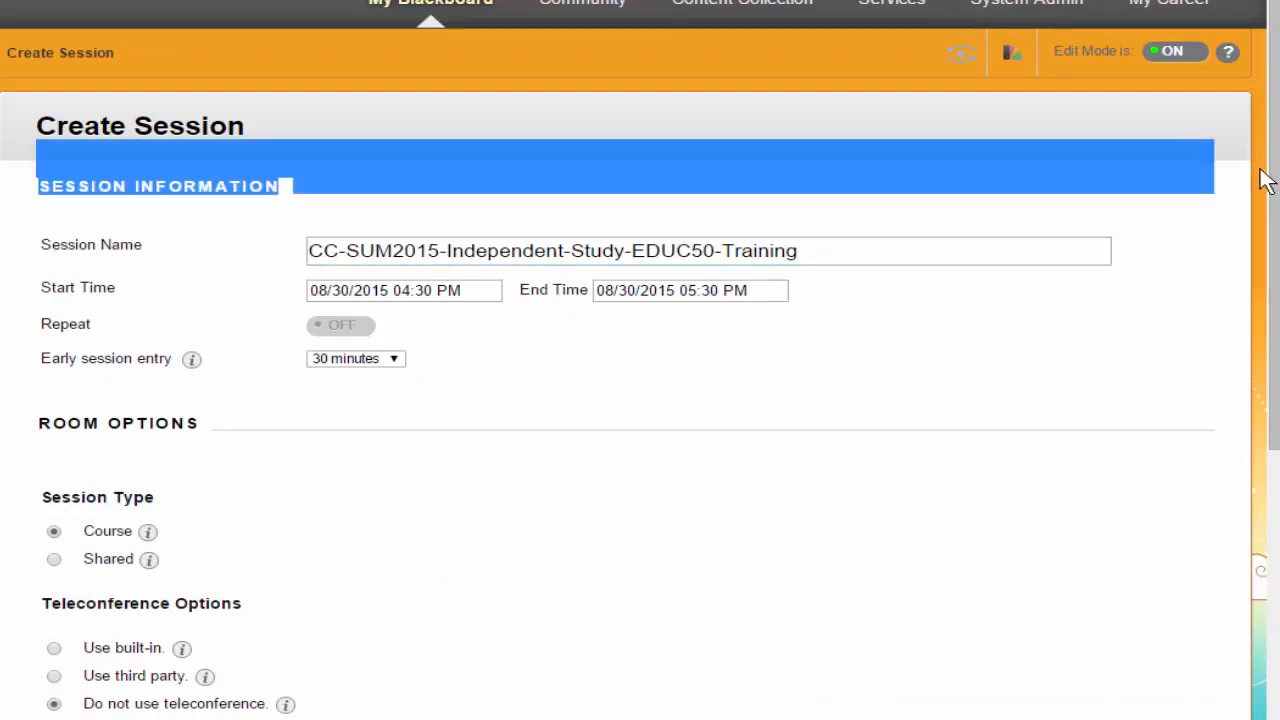
pyautogui.scroll(-3, 1274, 160)
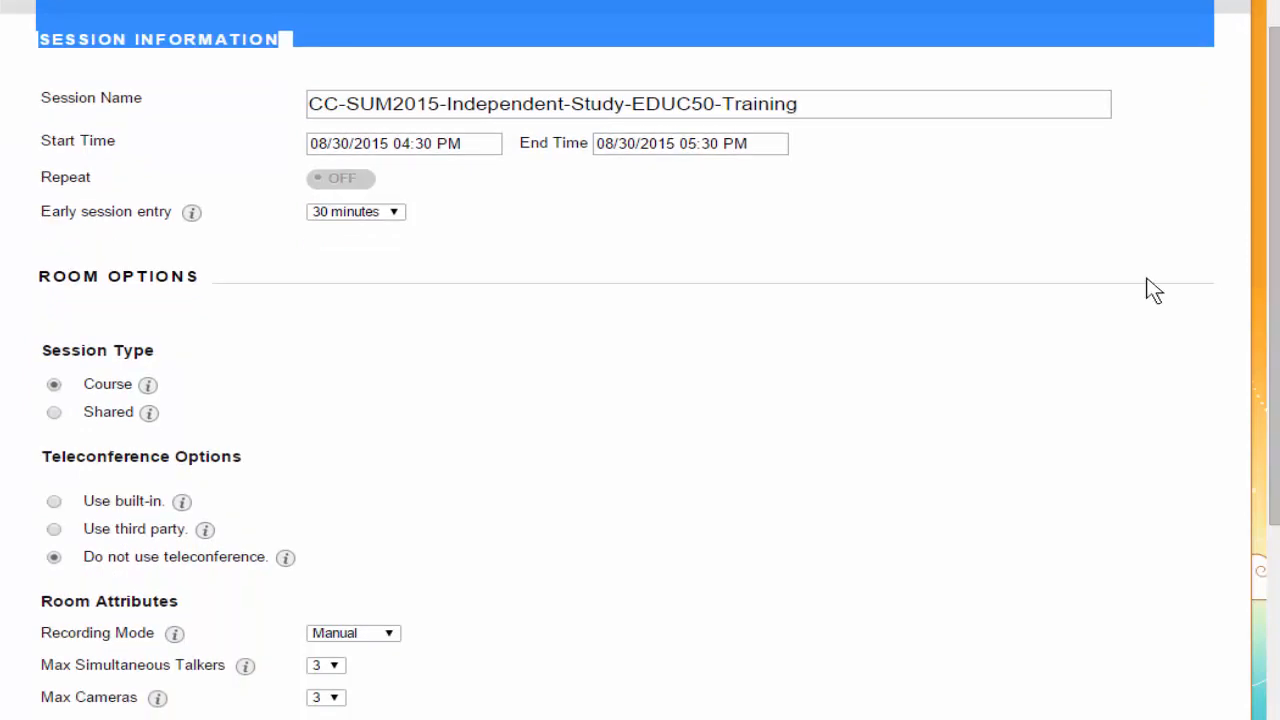
pyautogui.click(588, 250)
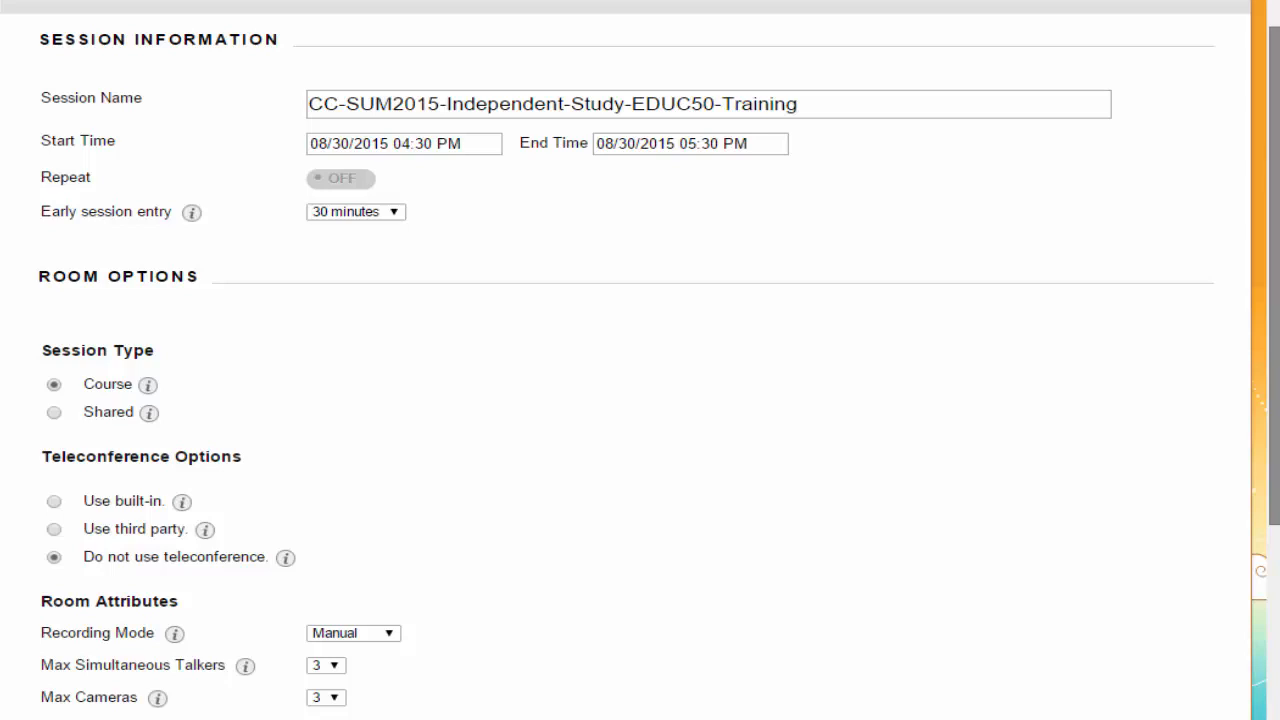
# Step: Set the new session's type to Shared in the room options
pyautogui.scroll(-1, 955, 141)
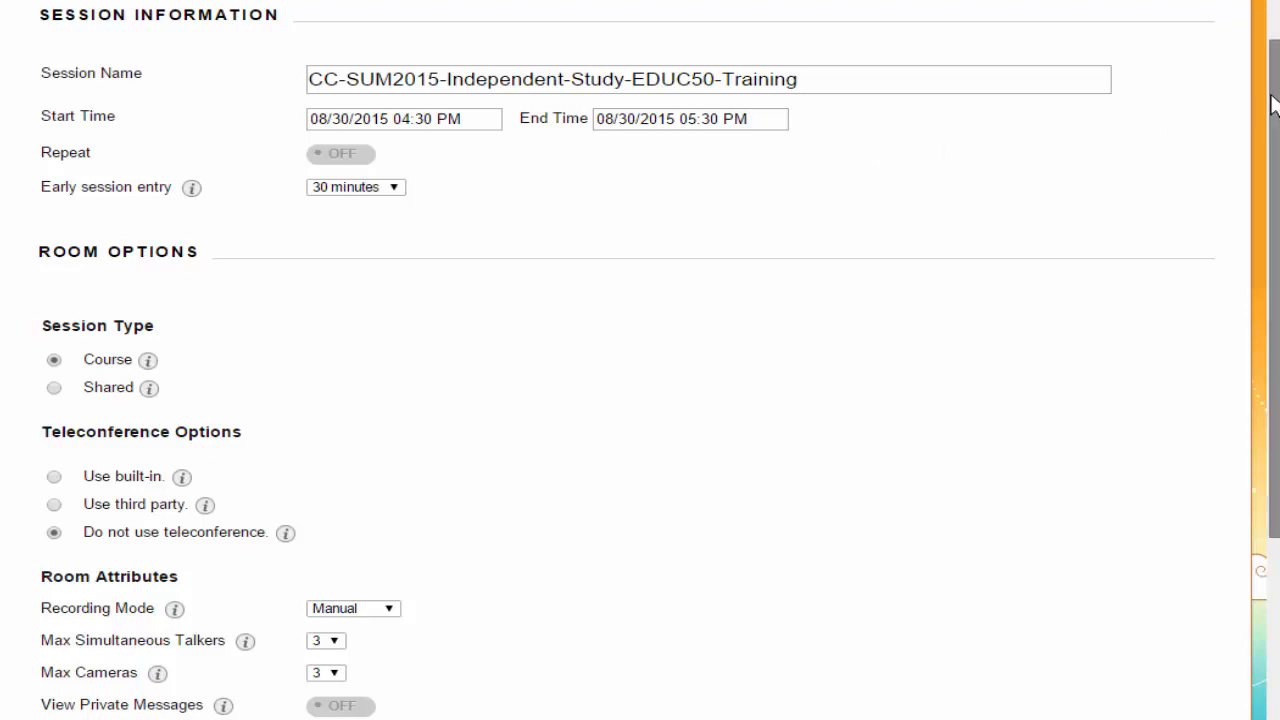
pyautogui.moveTo(1272, 110); pyautogui.dragTo(1274, 150)
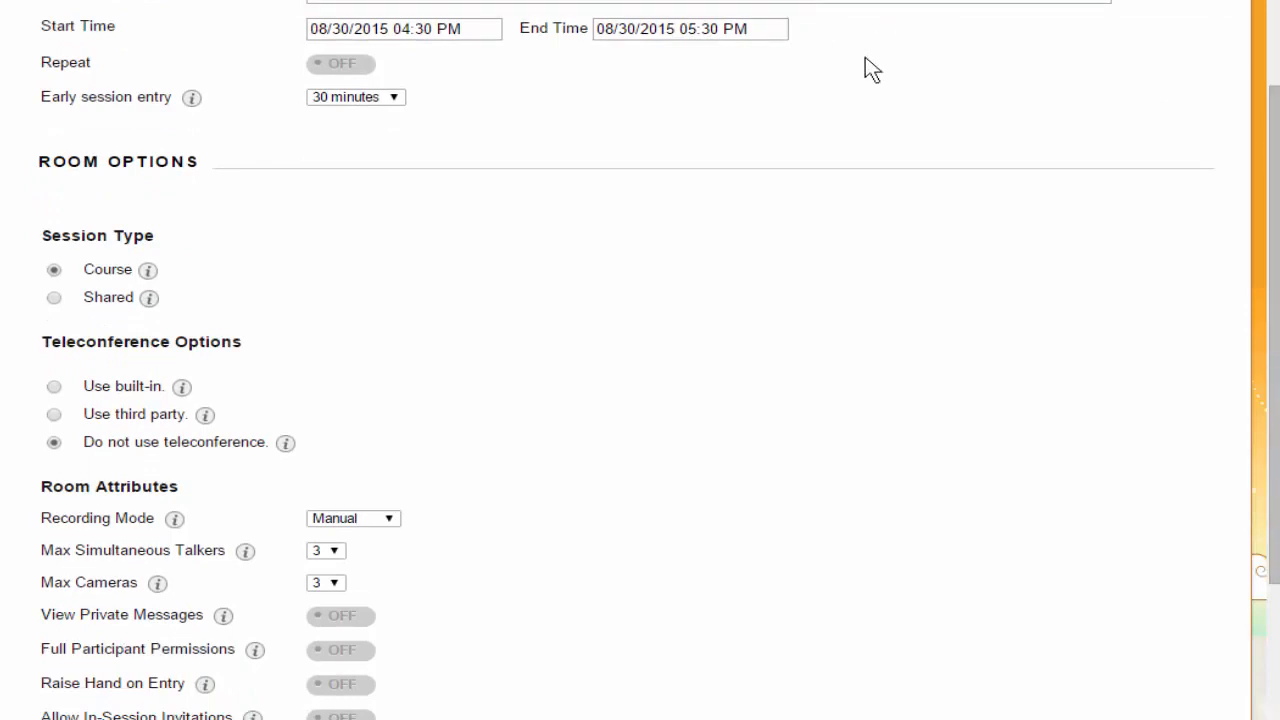
pyautogui.moveTo(1275, 158); pyautogui.dragTo(1274, 210)
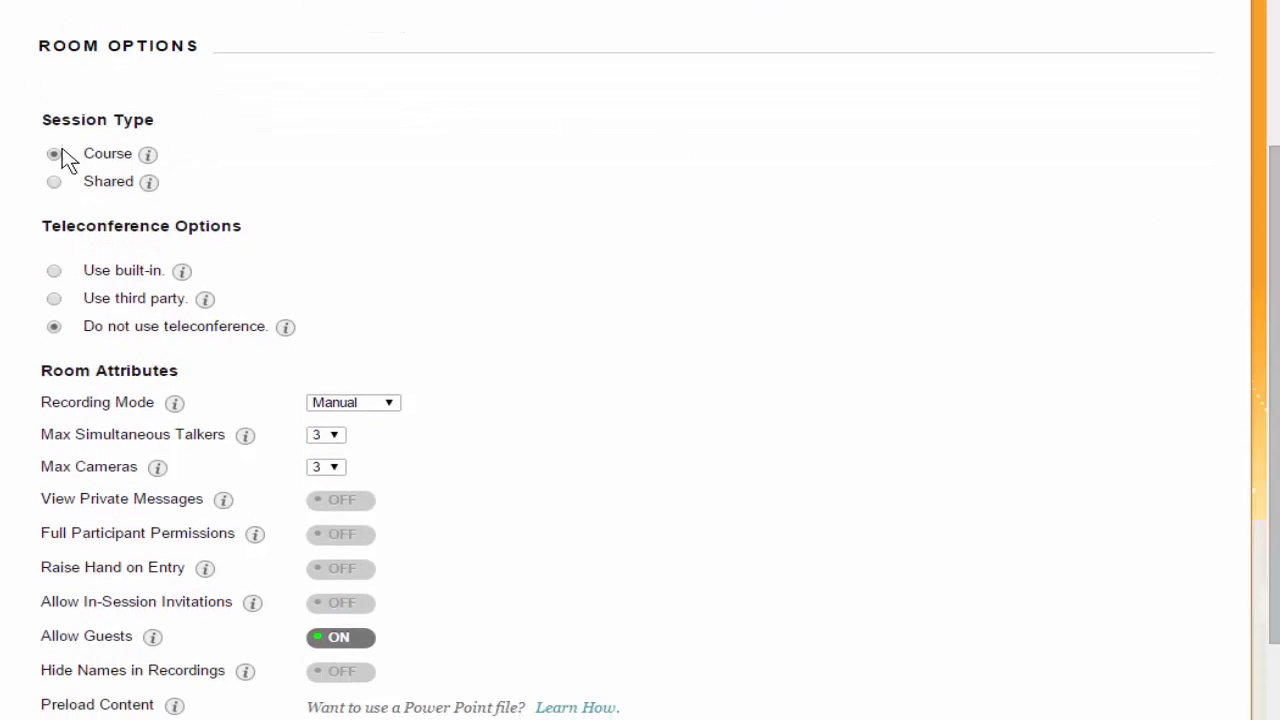
pyautogui.click(54, 182)
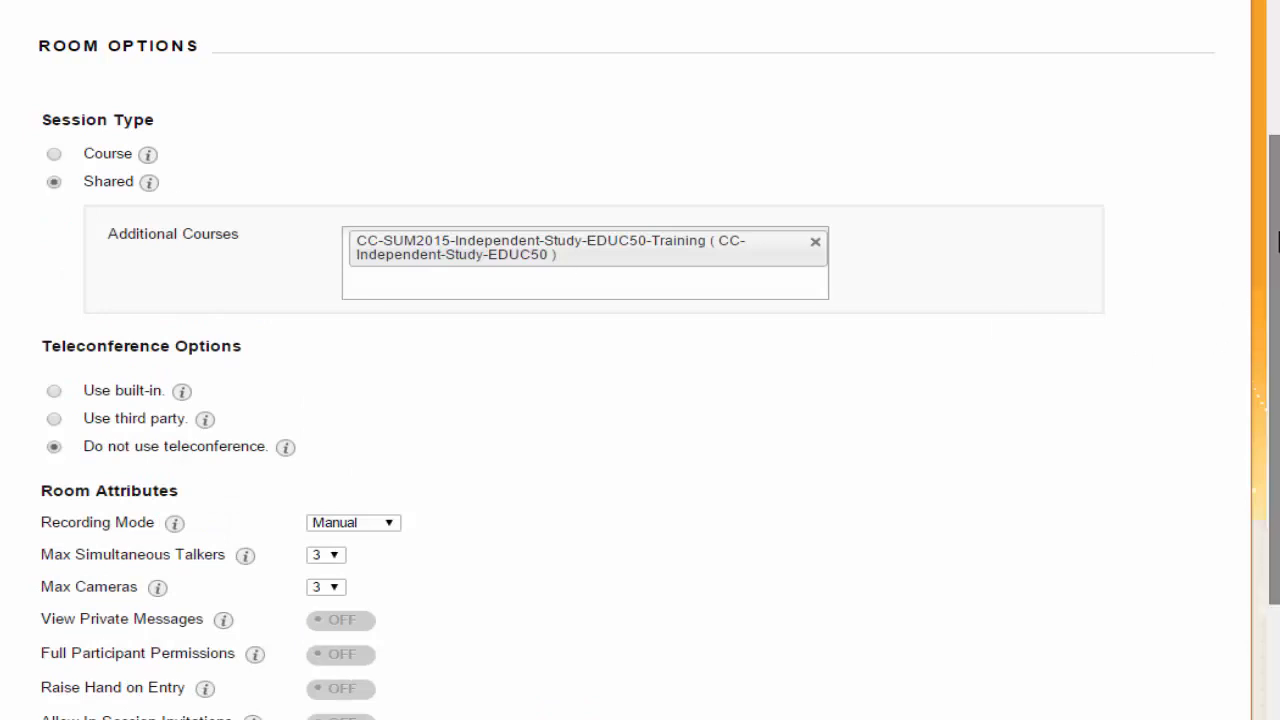
# Step: Turn on Raise Hand on Entry and Allow In-Session Invitations in the session's room attributes
pyautogui.moveTo(1278, 240); pyautogui.dragTo(1278, 351)
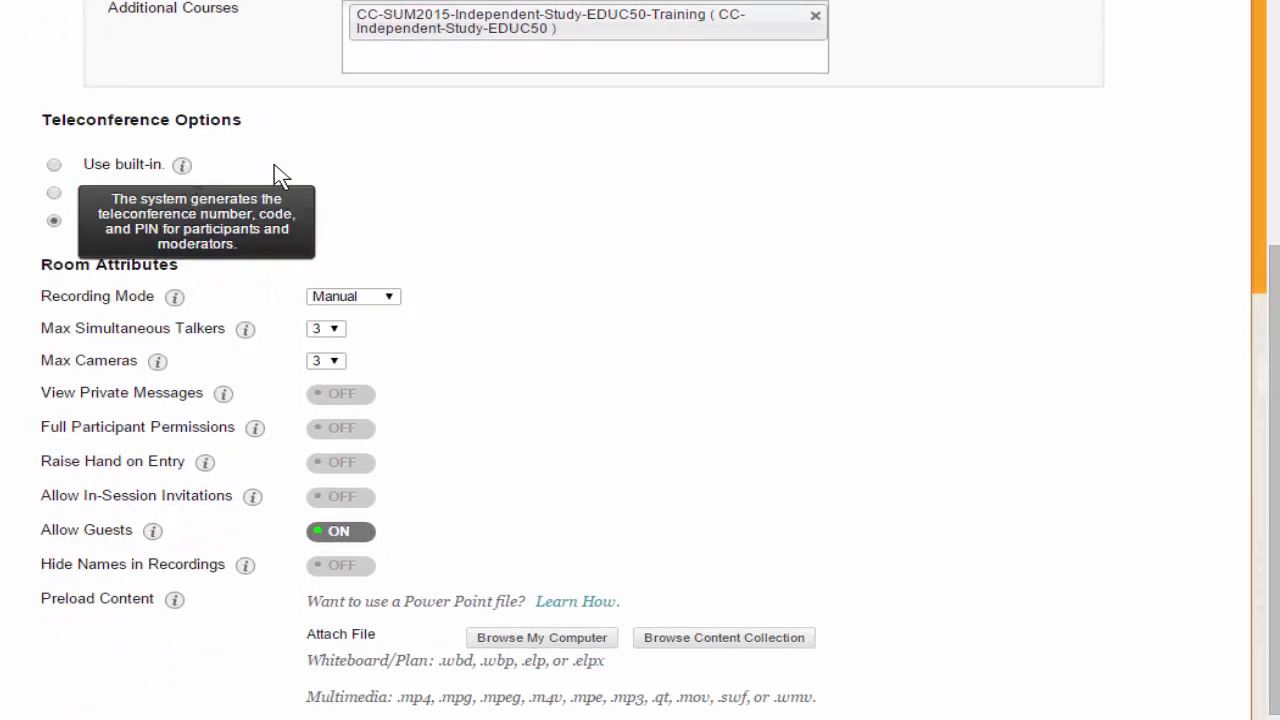
pyautogui.moveTo(204, 192)
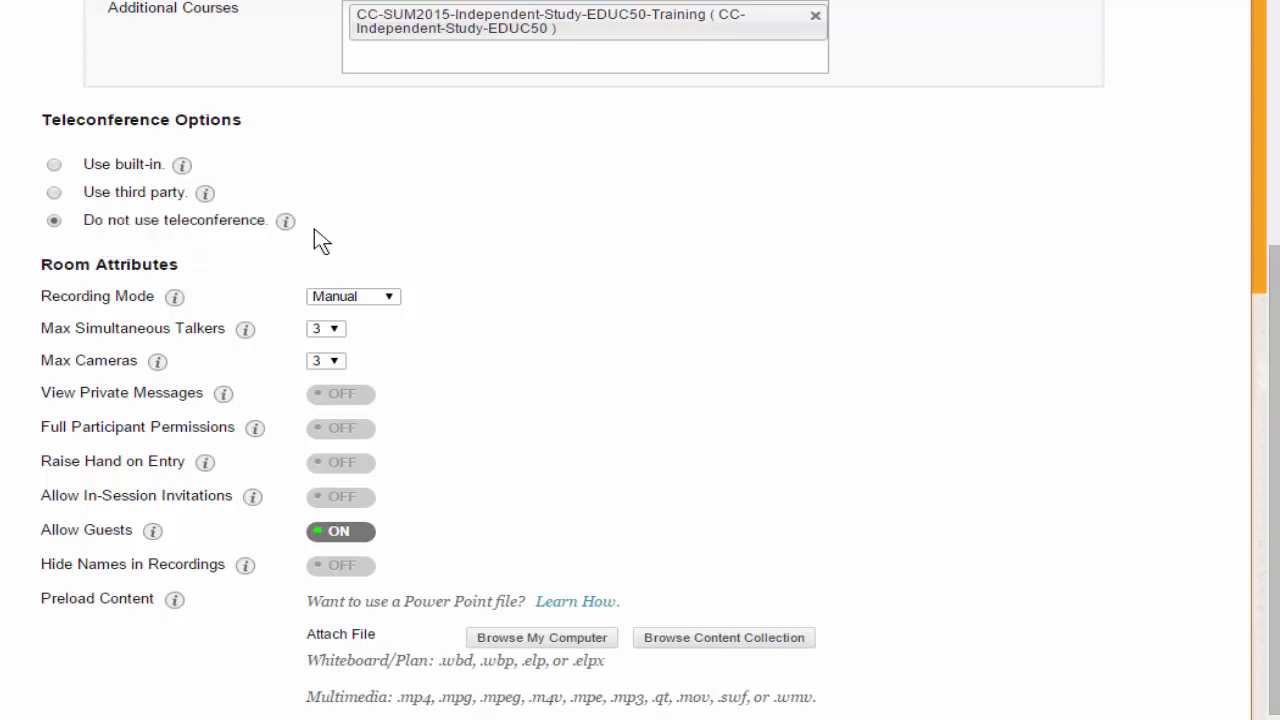
pyautogui.moveTo(288, 224)
pyautogui.moveTo(1273, 316); pyautogui.dragTo(1276, 337)
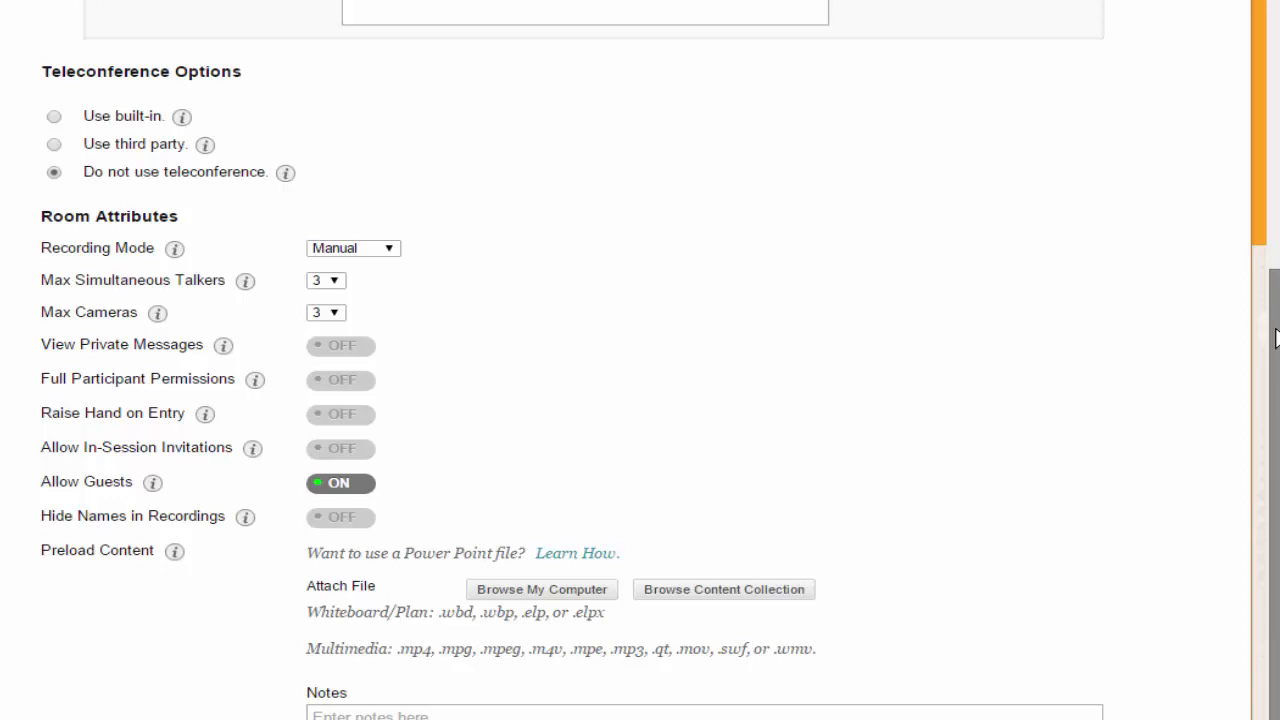
pyautogui.scroll(-1, 603, 176)
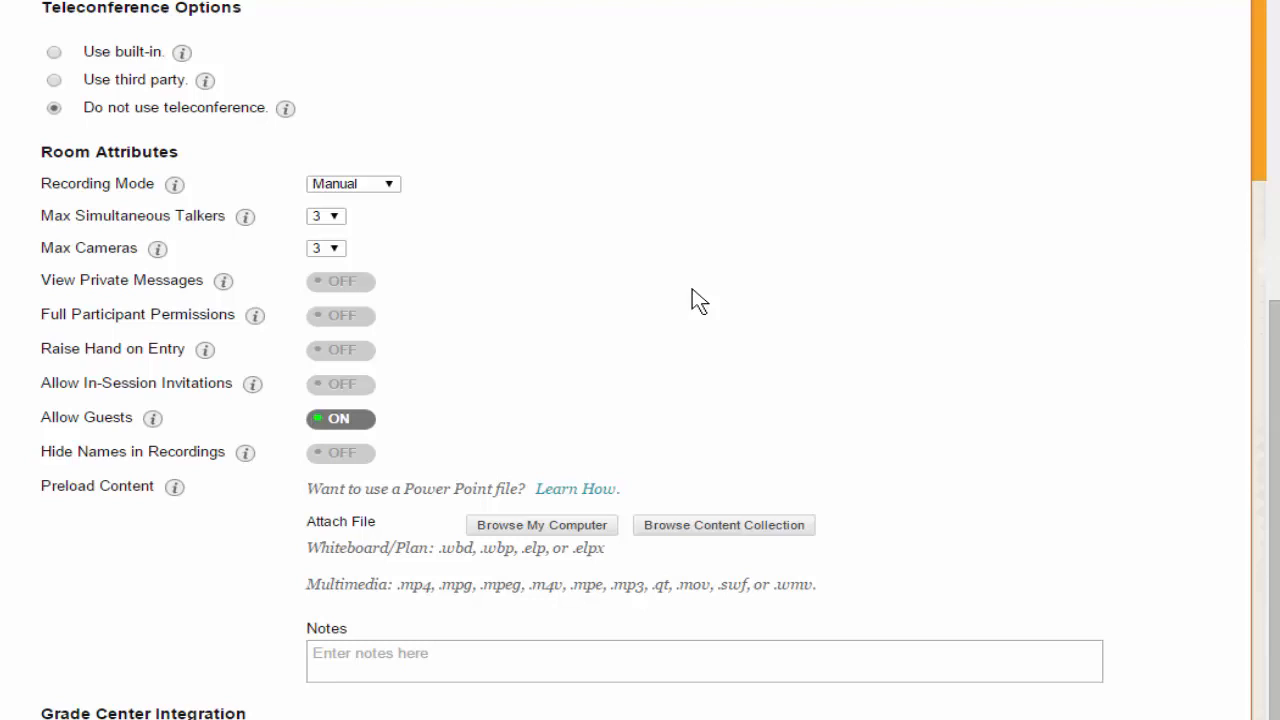
pyautogui.click(350, 355)
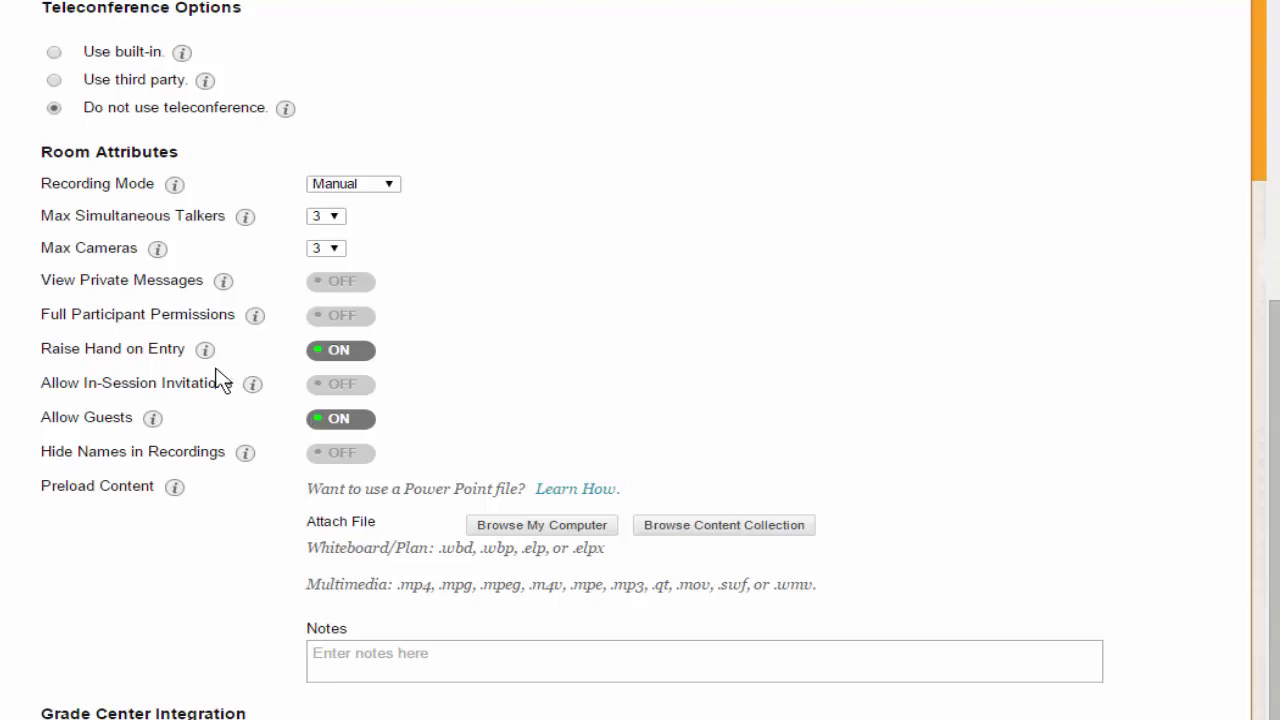
pyautogui.click(338, 386)
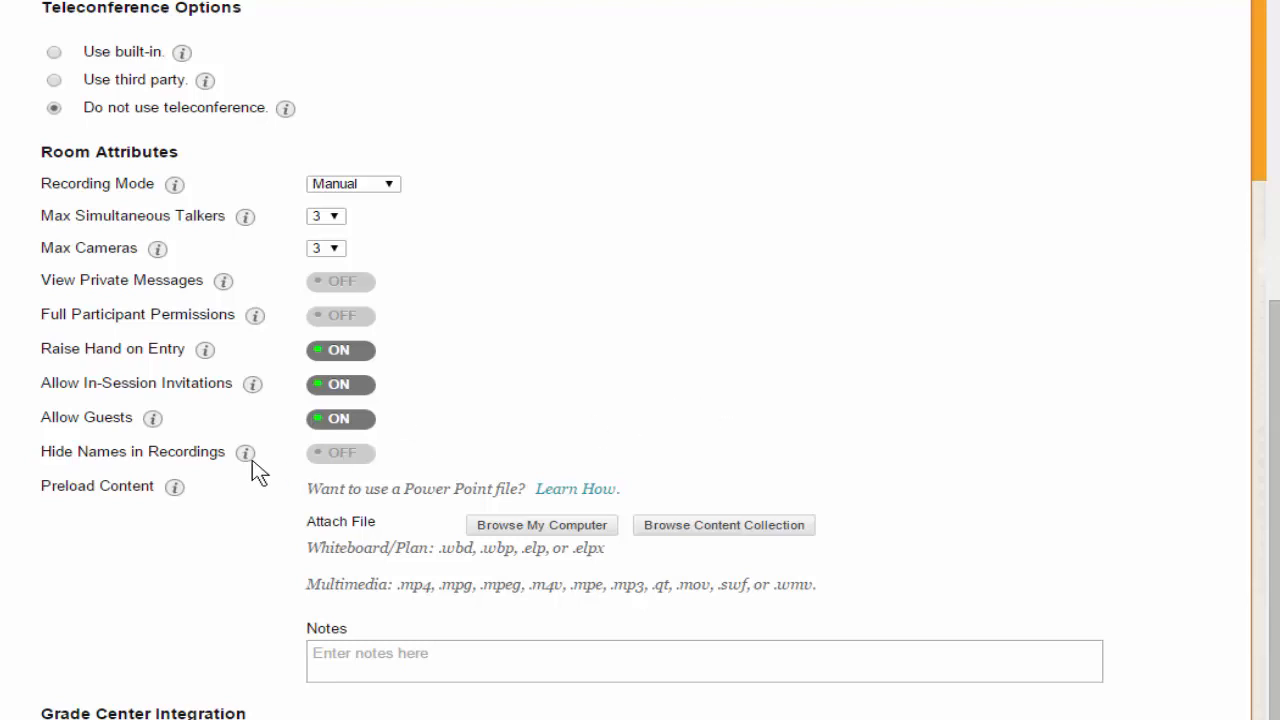
# Step: Review the help notes for Hide Names in Recordings, Preload Content and the grade column option
pyautogui.moveTo(247, 452)
pyautogui.moveTo(175, 488)
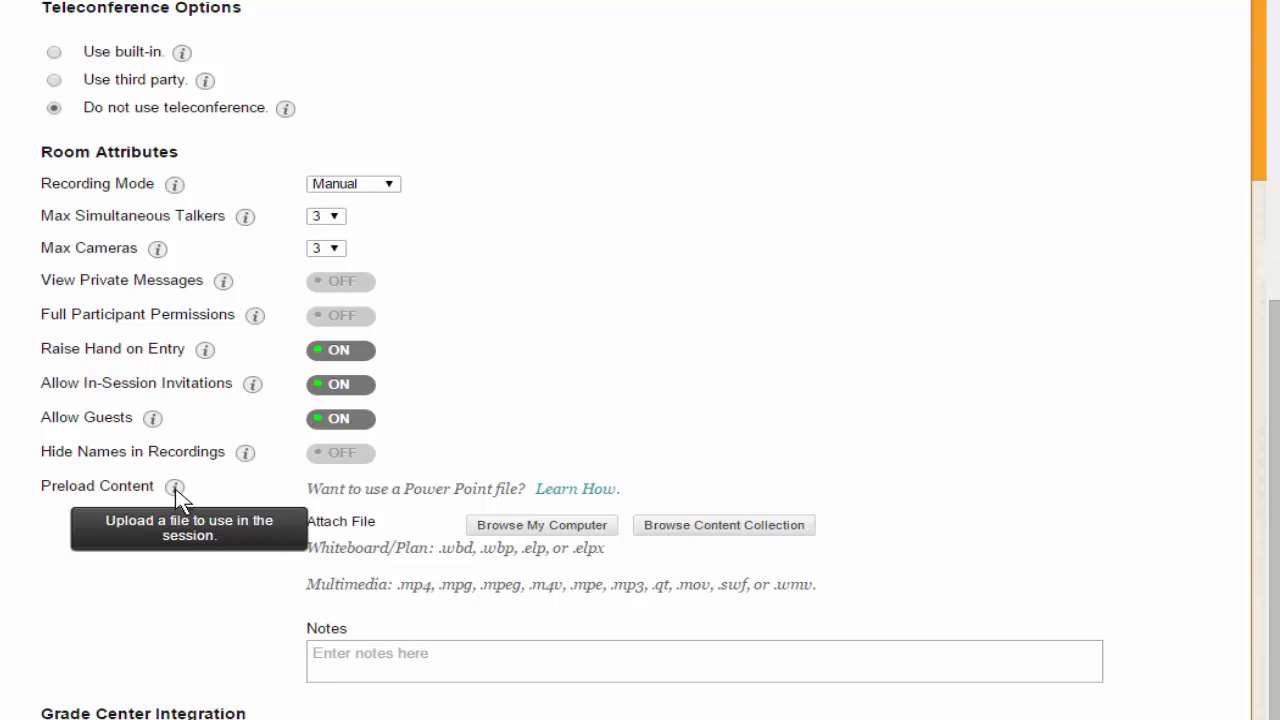
pyautogui.moveTo(1272, 370); pyautogui.dragTo(1274, 494)
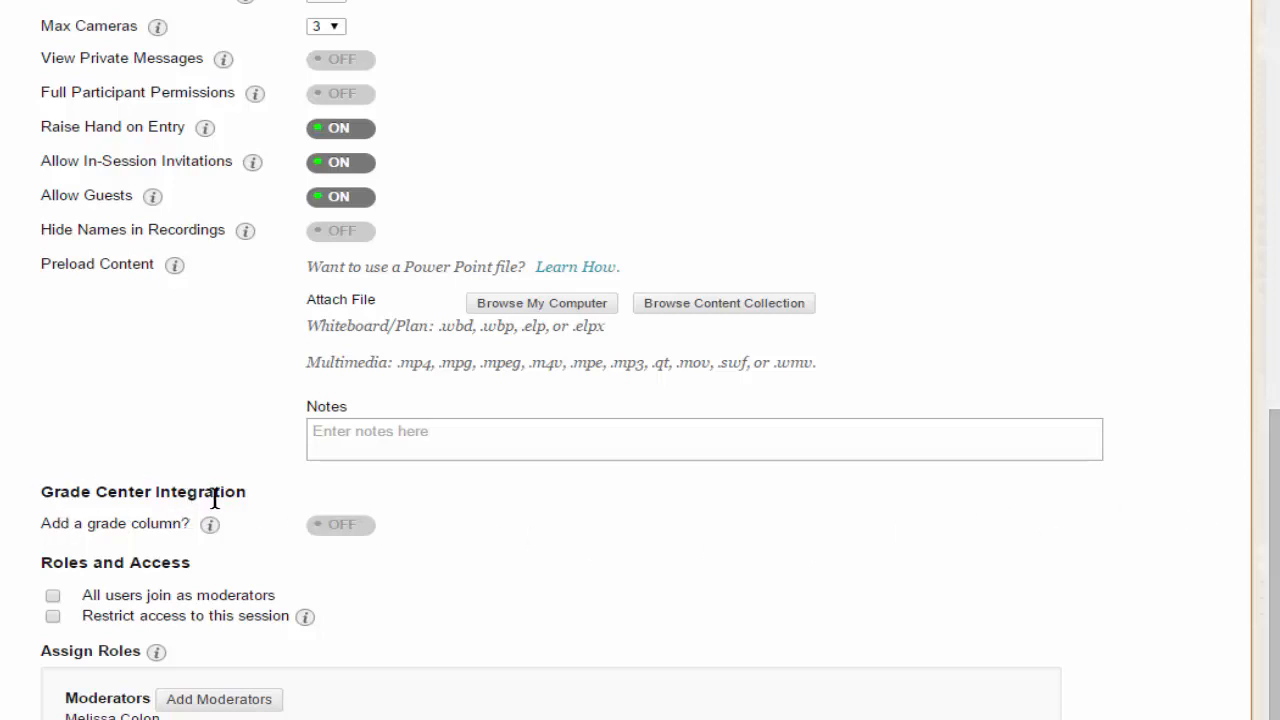
pyautogui.moveTo(218, 532)
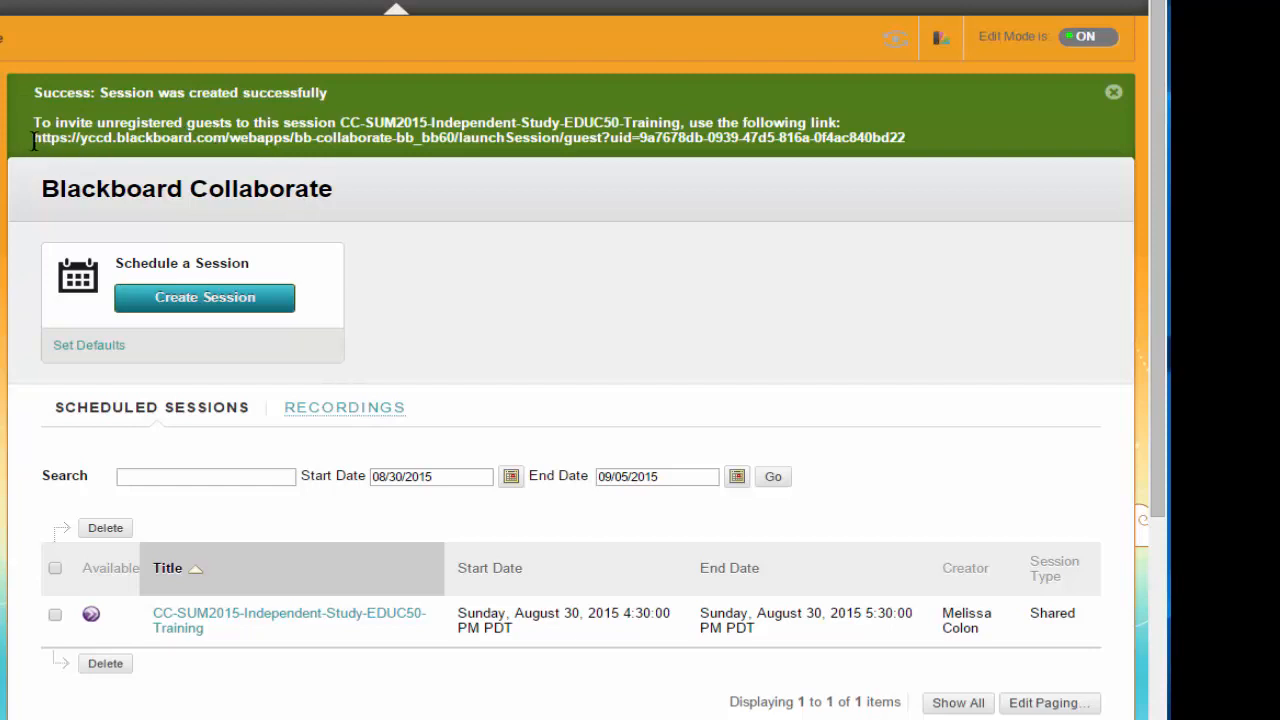
# Step: Select the guest invitation link for the created session, and open the session's room details from the scheduled sessions
pyautogui.moveTo(34, 141); pyautogui.dragTo(915, 140)
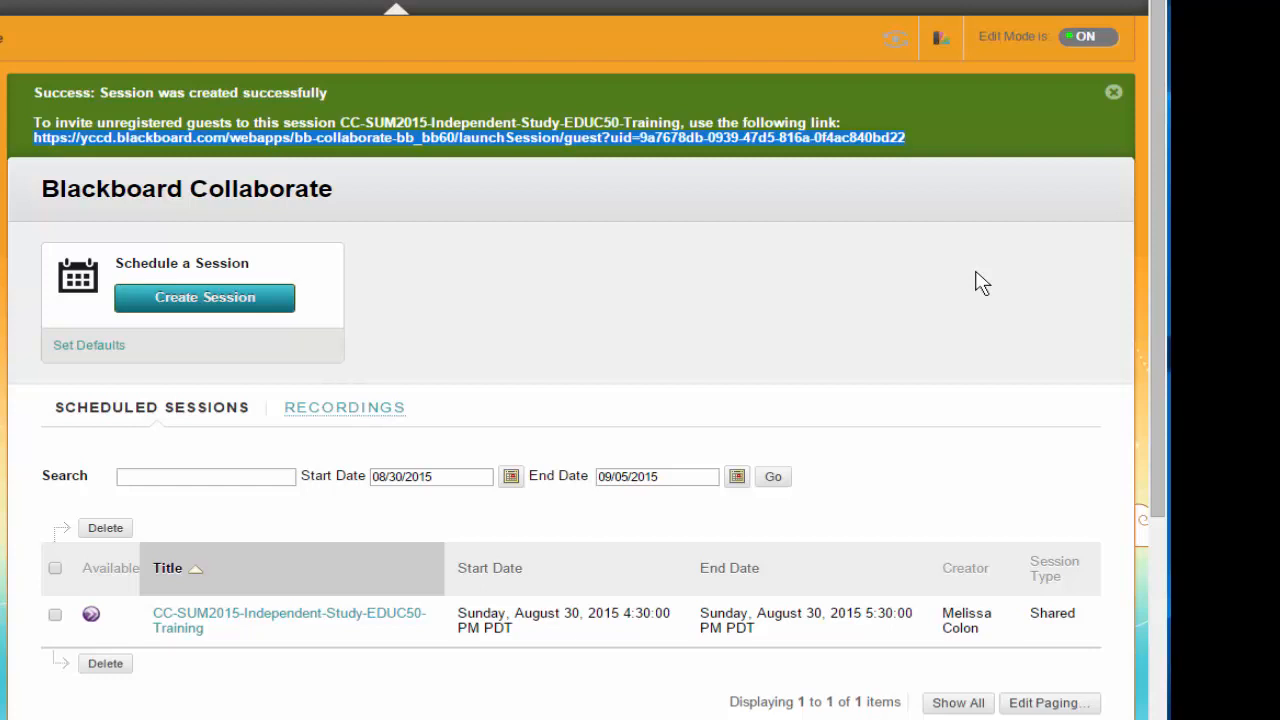
pyautogui.click(293, 622)
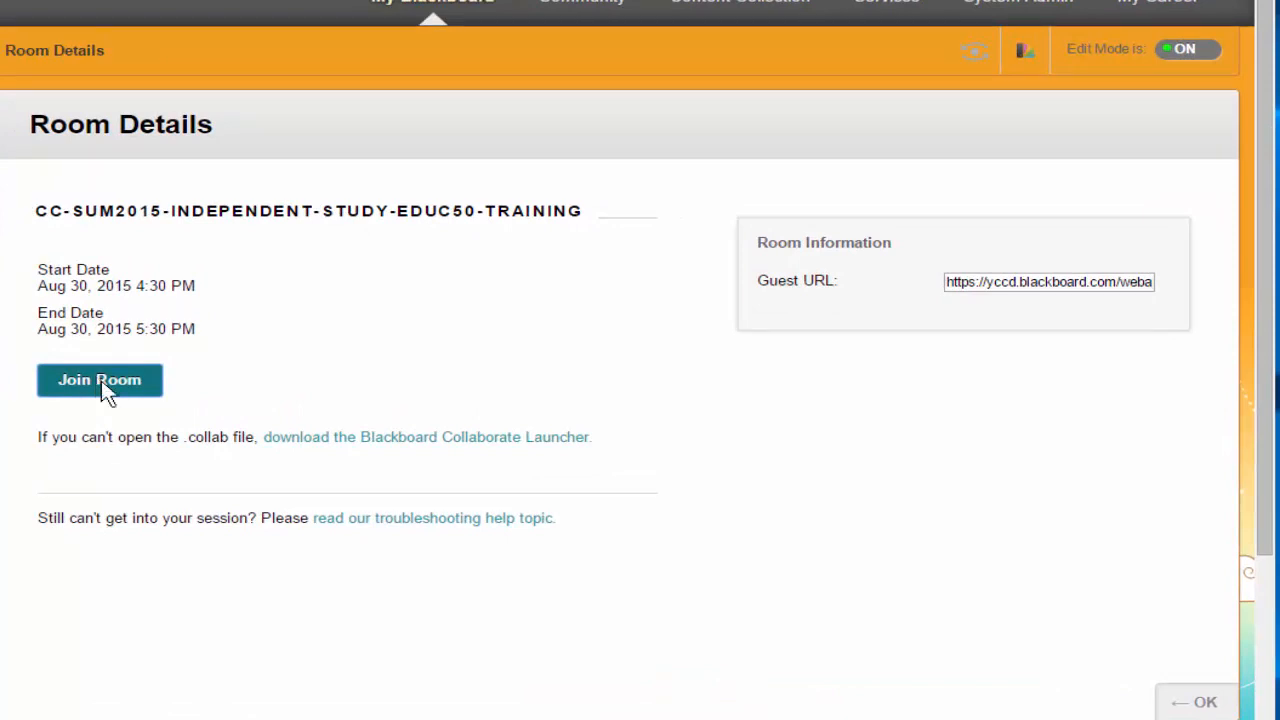
# Step: Download the Blackboard Collaborate Launcher from the room details and acknowledge the launcher installation instructions
pyautogui.click(295, 440)
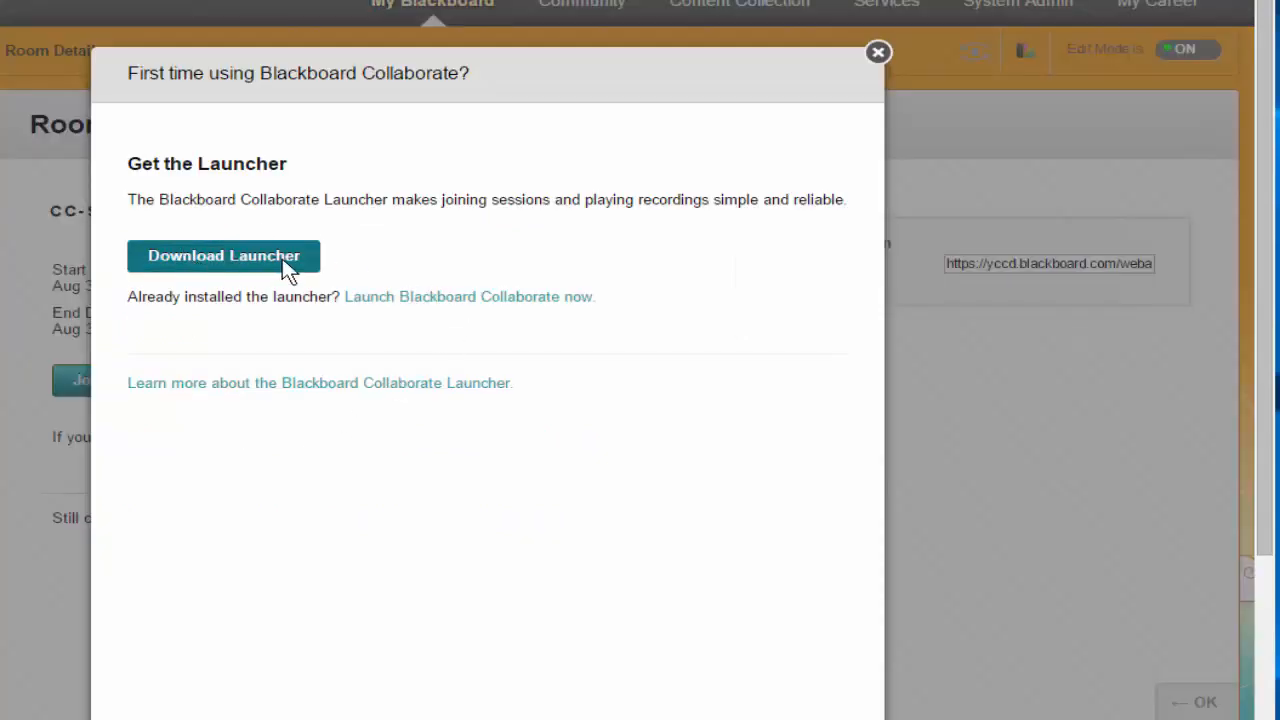
pyautogui.click(186, 255)
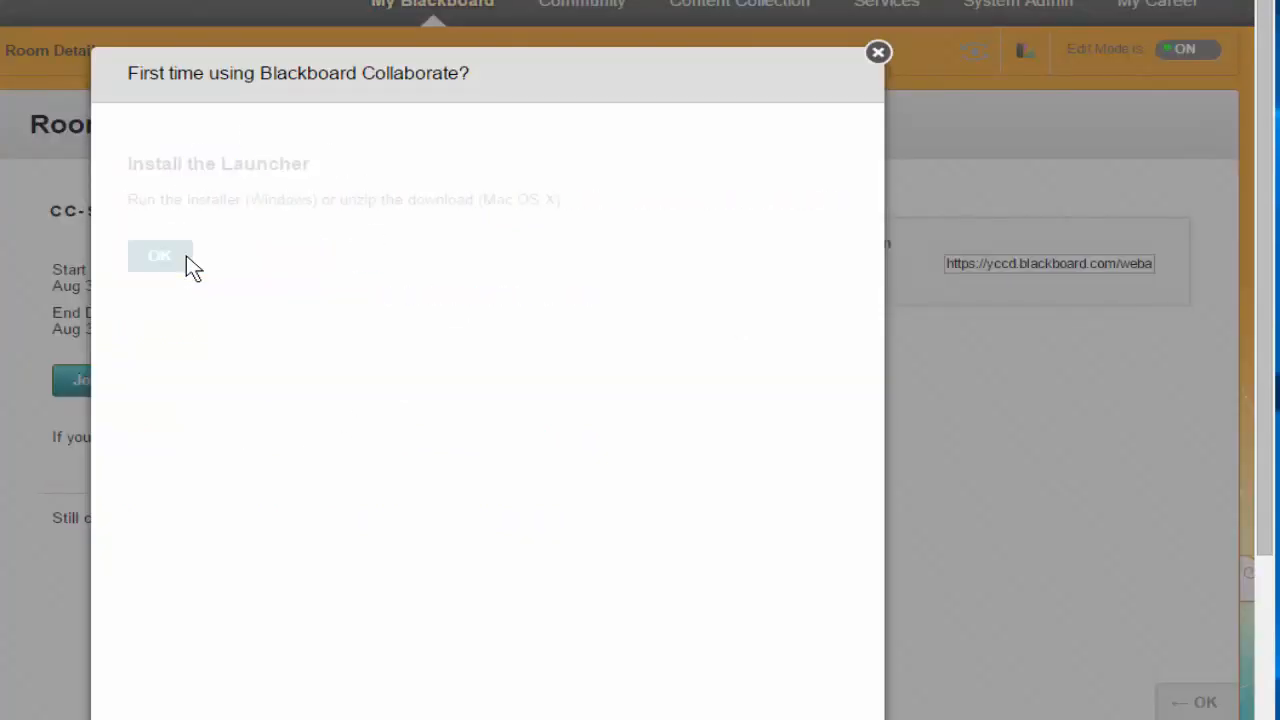
pyautogui.click(191, 243)
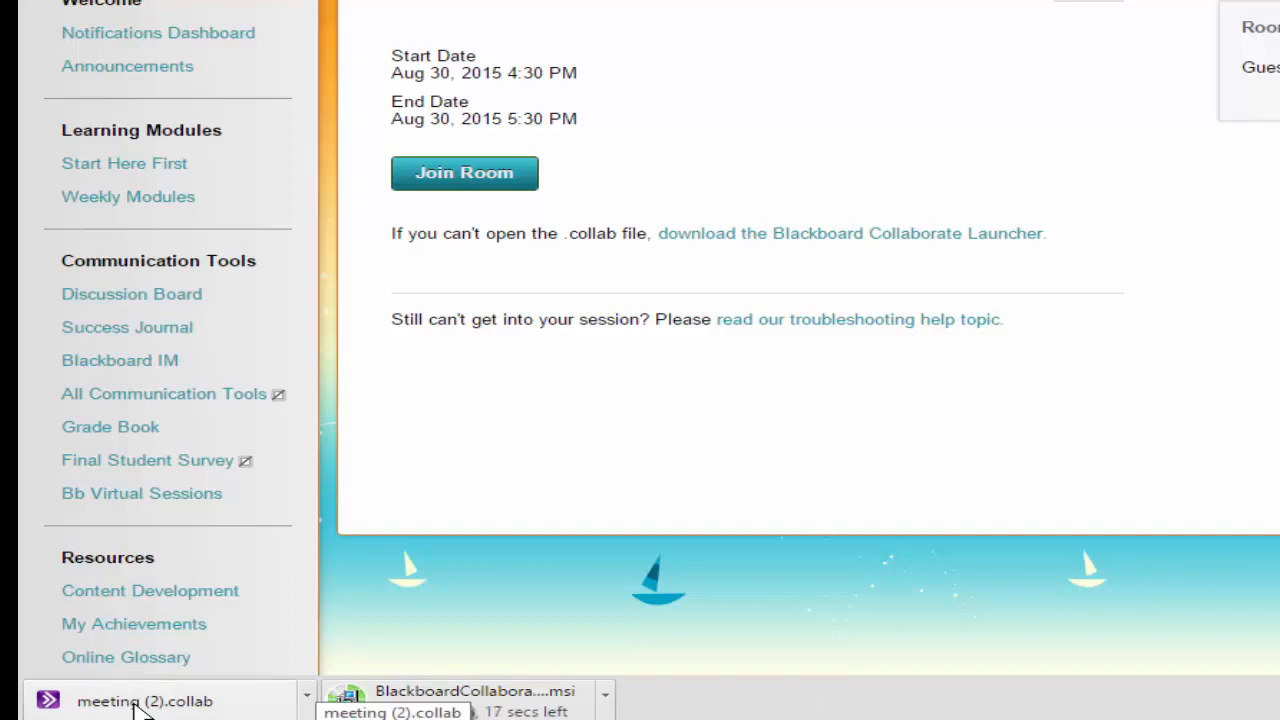
# Step: Launch the session from meeting (2).collab, allow Blackboard Collaborate to run, and dismiss the recording reminder without recording
pyautogui.click(140, 706)
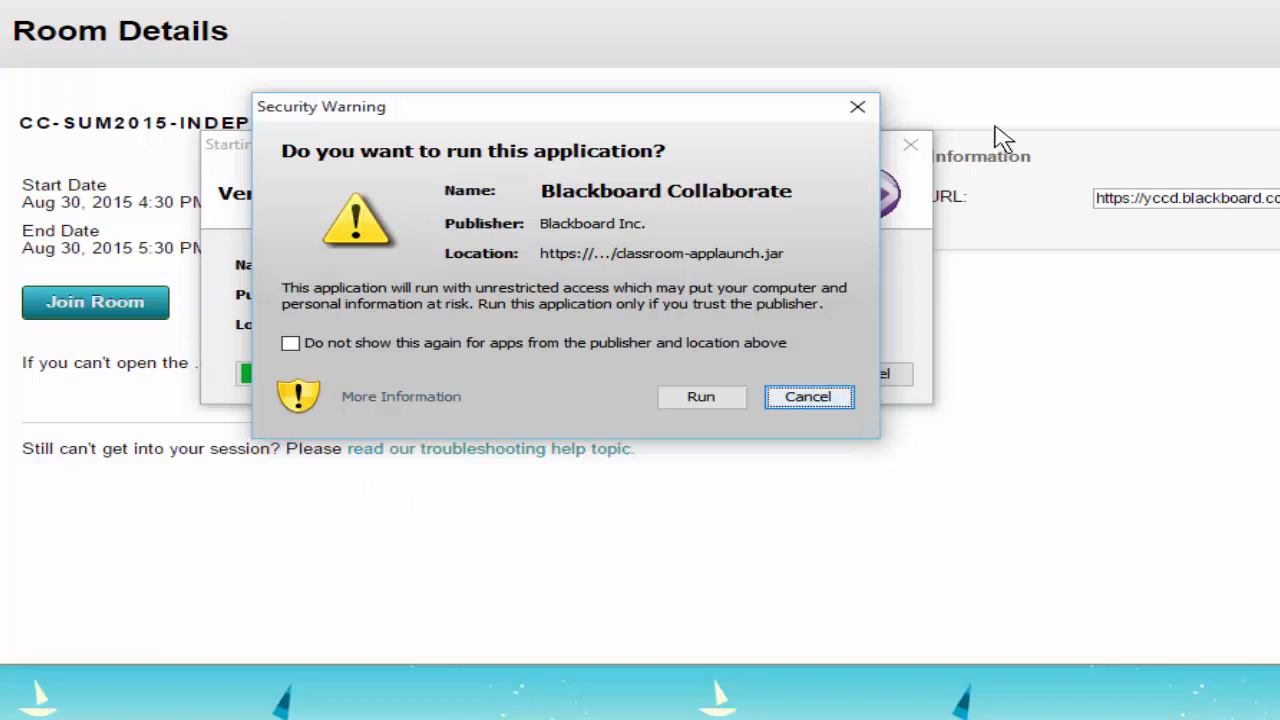
pyautogui.click(702, 398)
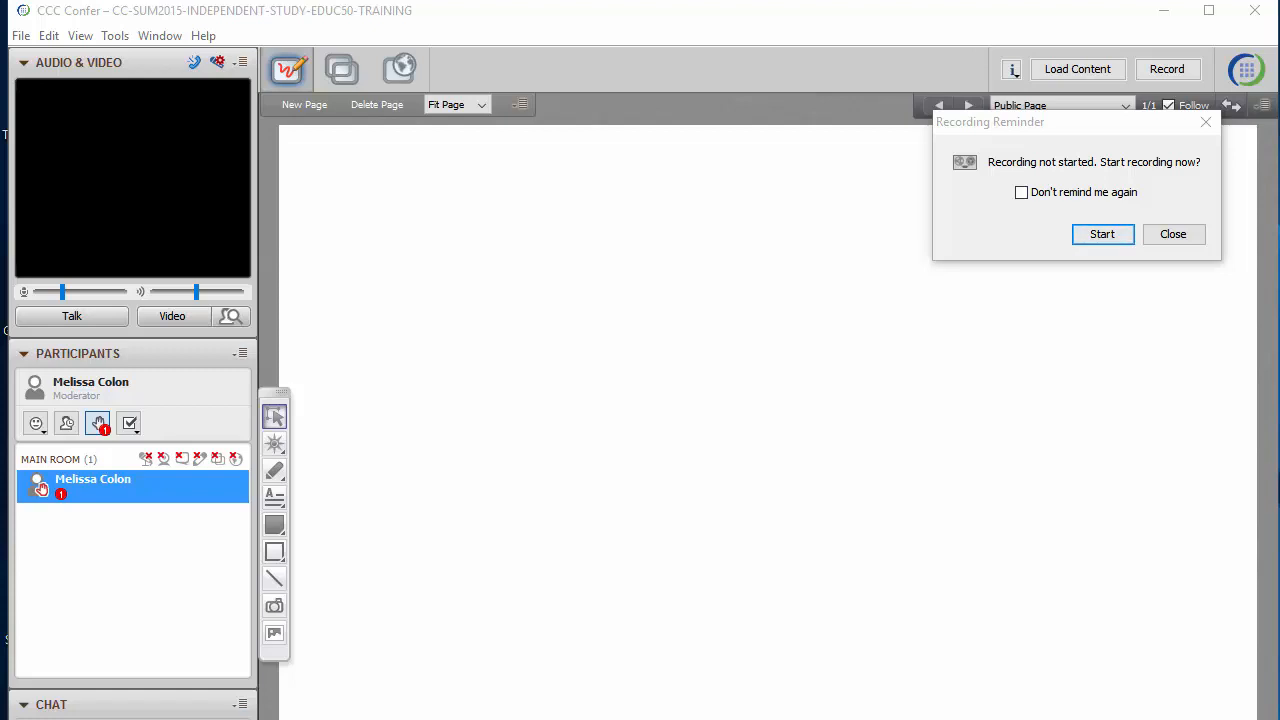
pyautogui.click(1174, 240)
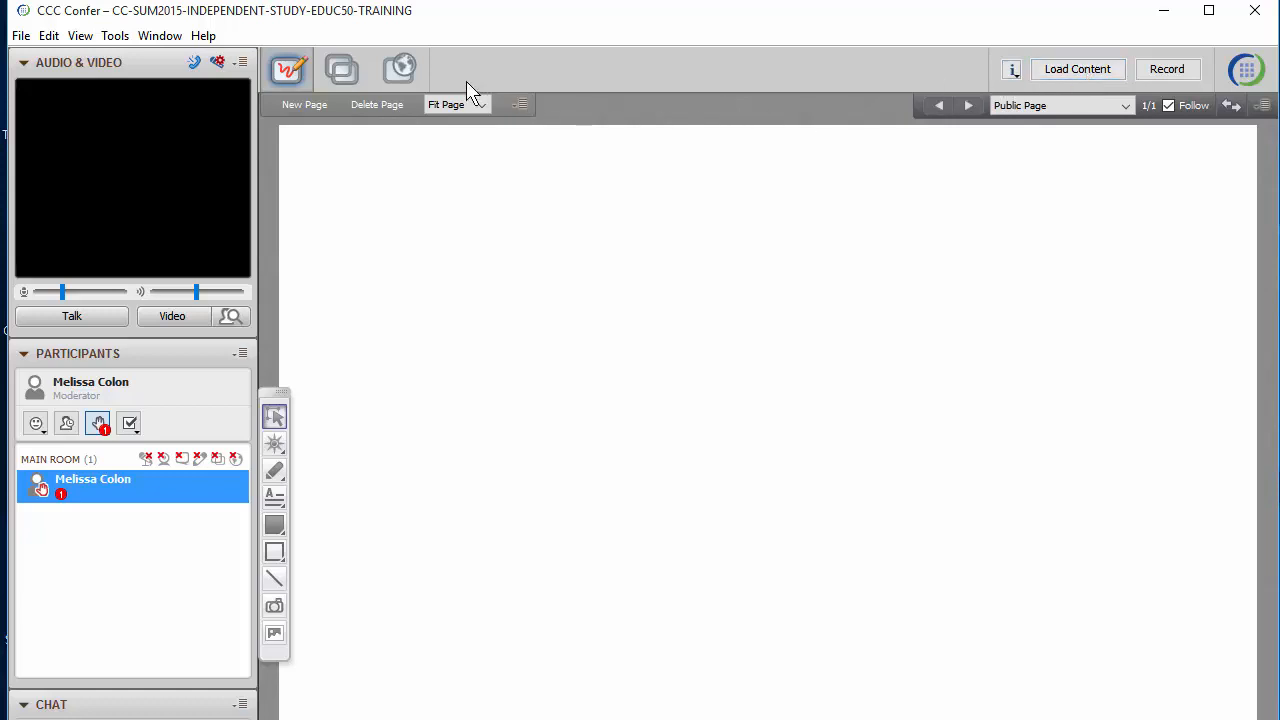
# Step: View the Web Tour and Application Sharing modes, acknowledging the elevated privileges notice to see what can be shared
pyautogui.click(399, 72)
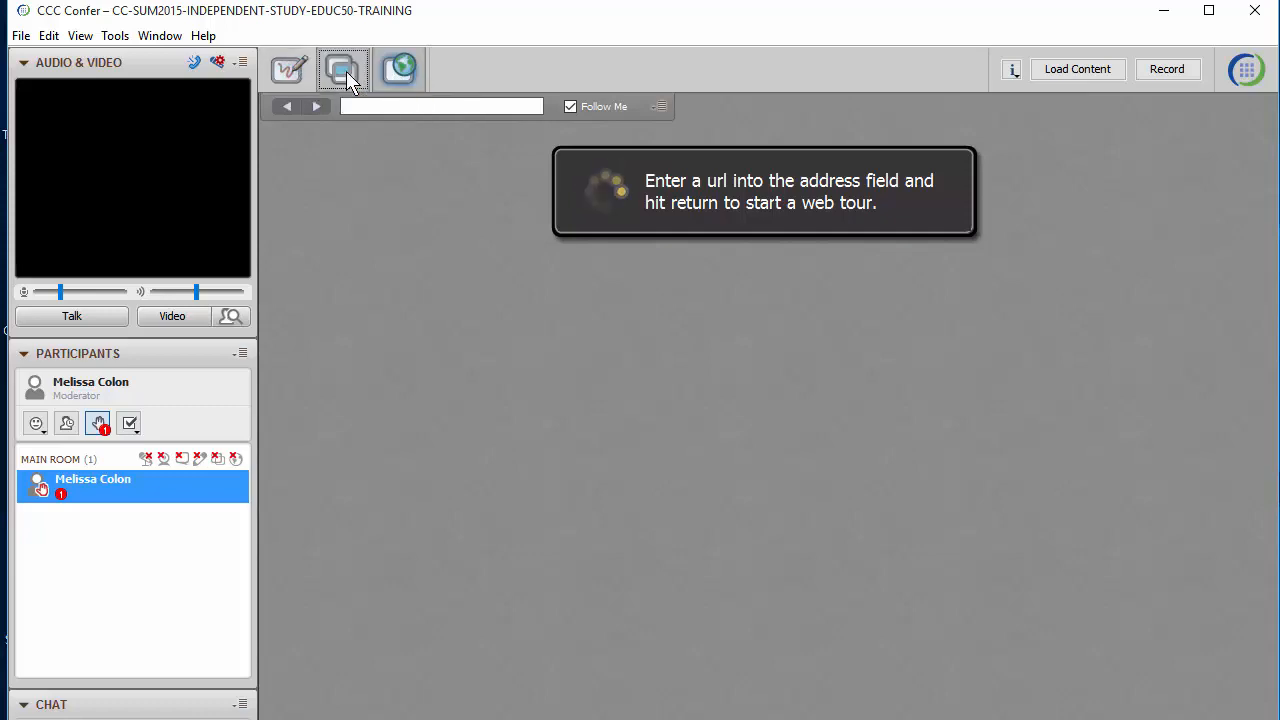
pyautogui.click(346, 71)
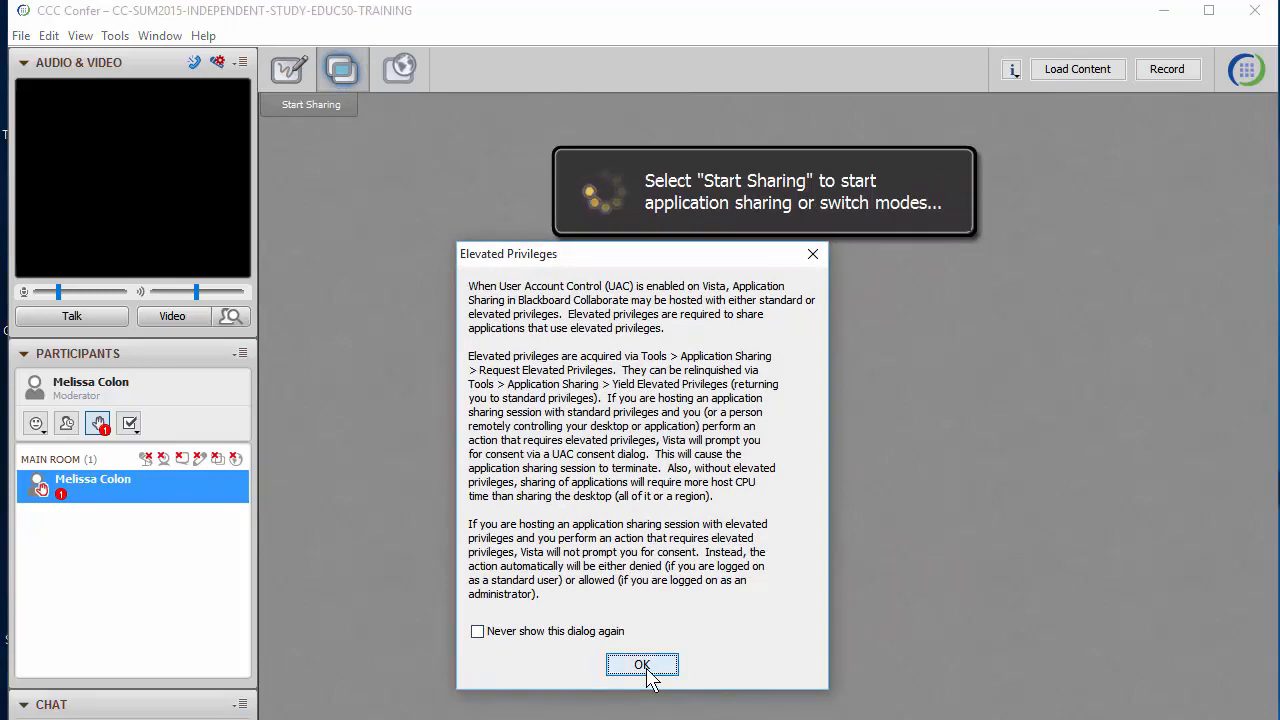
pyautogui.click(643, 665)
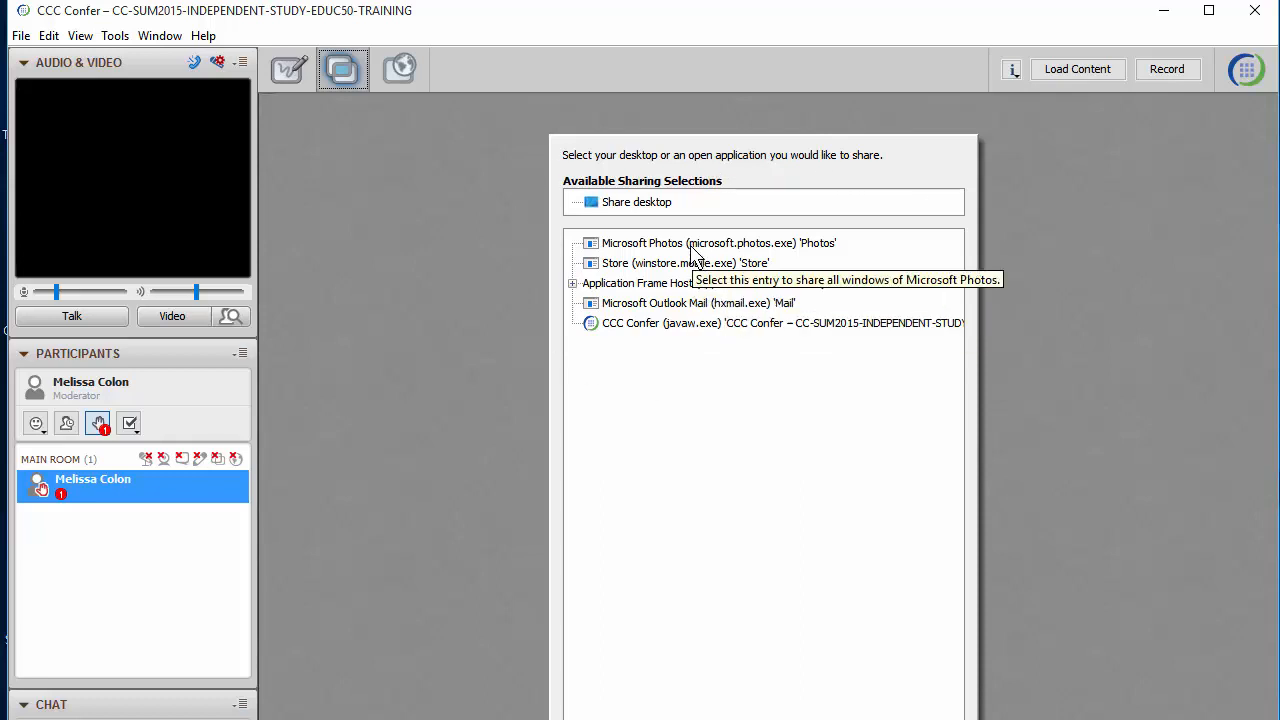
# Step: Return to the whiteboard and draw a looping freehand yellow stroke across the page with the highlighter
pyautogui.click(288, 70)
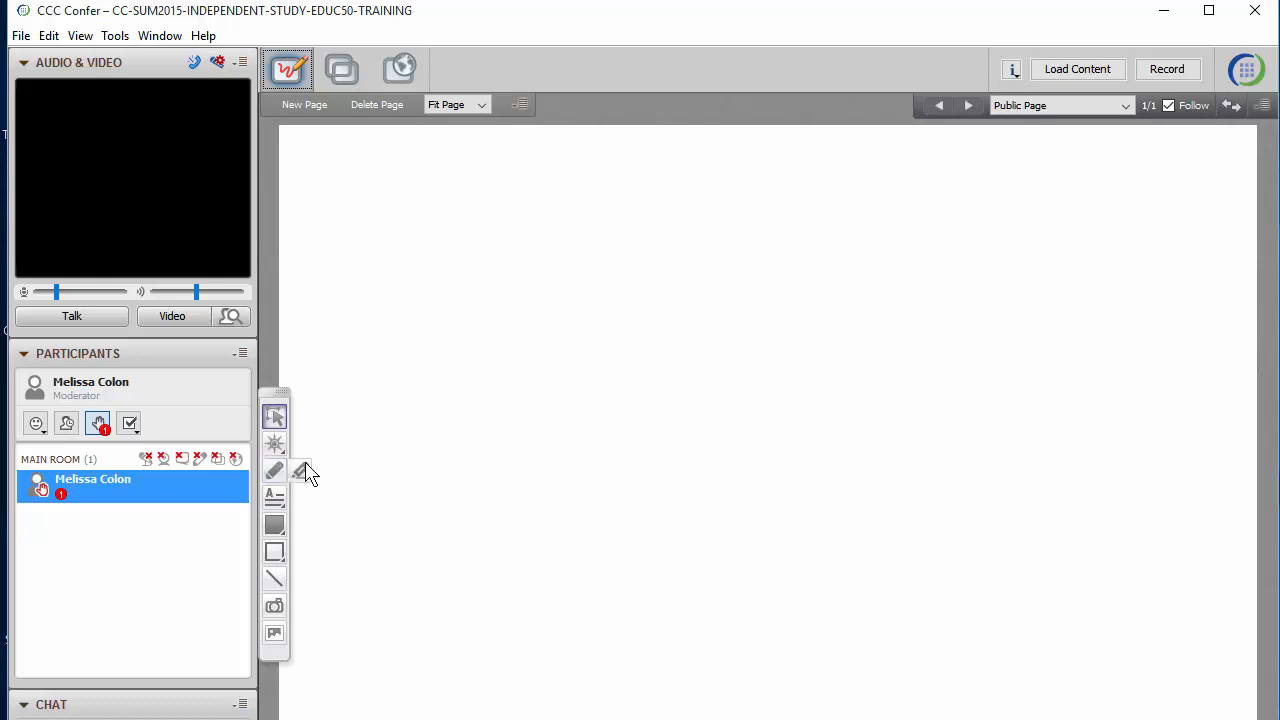
pyautogui.click(276, 475)
pyautogui.click(300, 470)
pyautogui.moveTo(560, 392)
pyautogui.mouseDown()
pyautogui.moveTo(777, 460)
pyautogui.moveTo(891, 617)
pyautogui.moveTo(550, 540)
pyautogui.mouseUp()
# Step: Change the highlighter colour to dark purple from the colour swatches
pyautogui.click(285, 686)
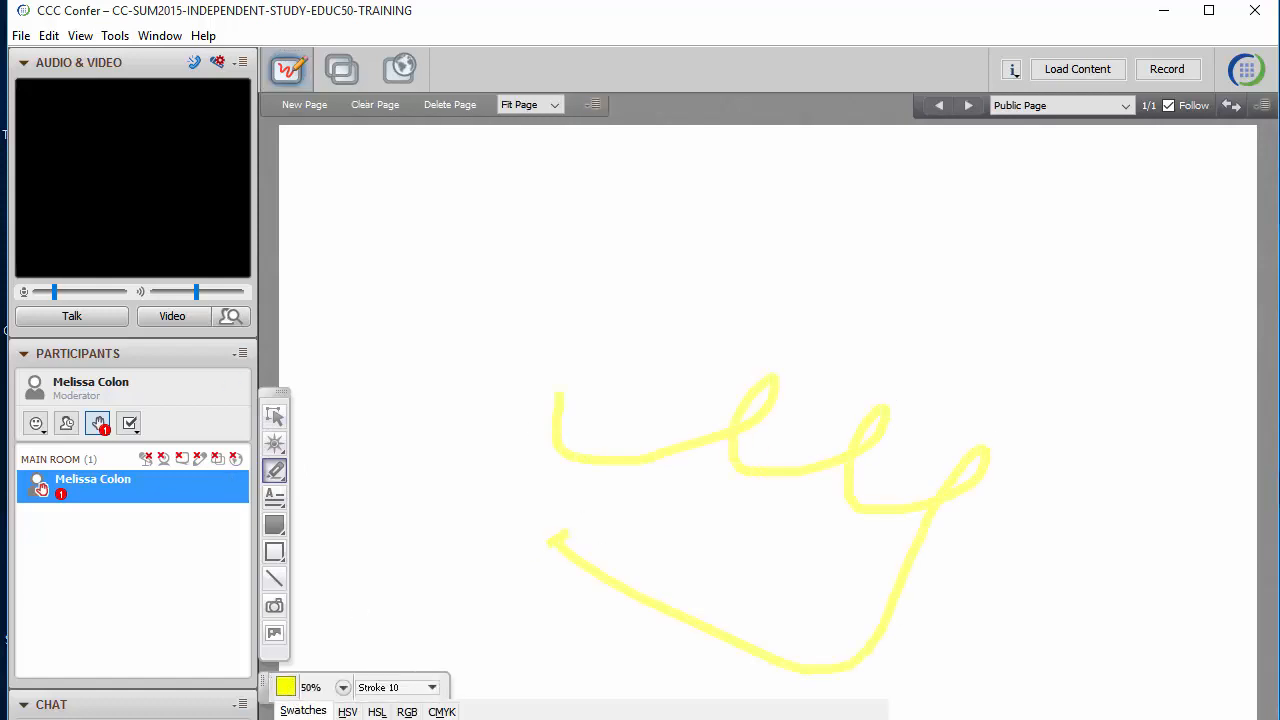
pyautogui.click(370, 718)
pyautogui.click(474, 409)
pyautogui.click(285, 688)
pyautogui.click(569, 510)
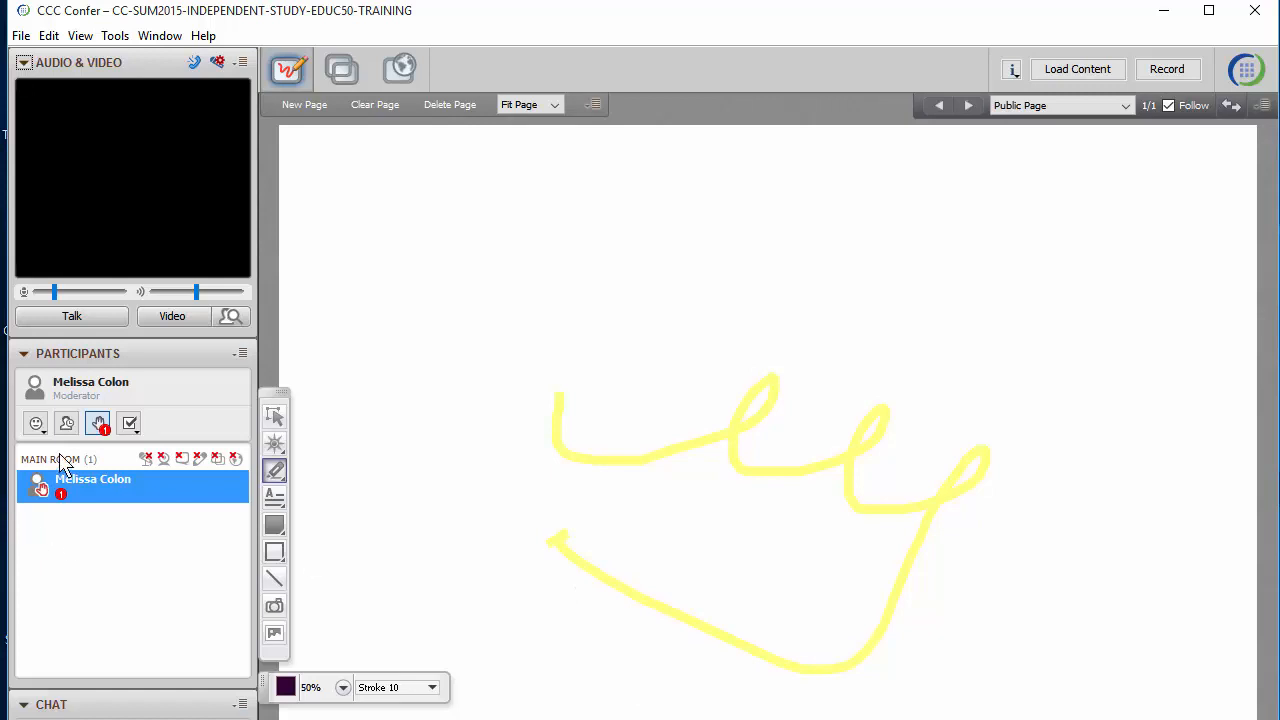
# Step: Look over the emoticon reactions available to participants, such as Smiley Face, Applause and Confusion, and close them without choosing one
pyautogui.click(37, 424)
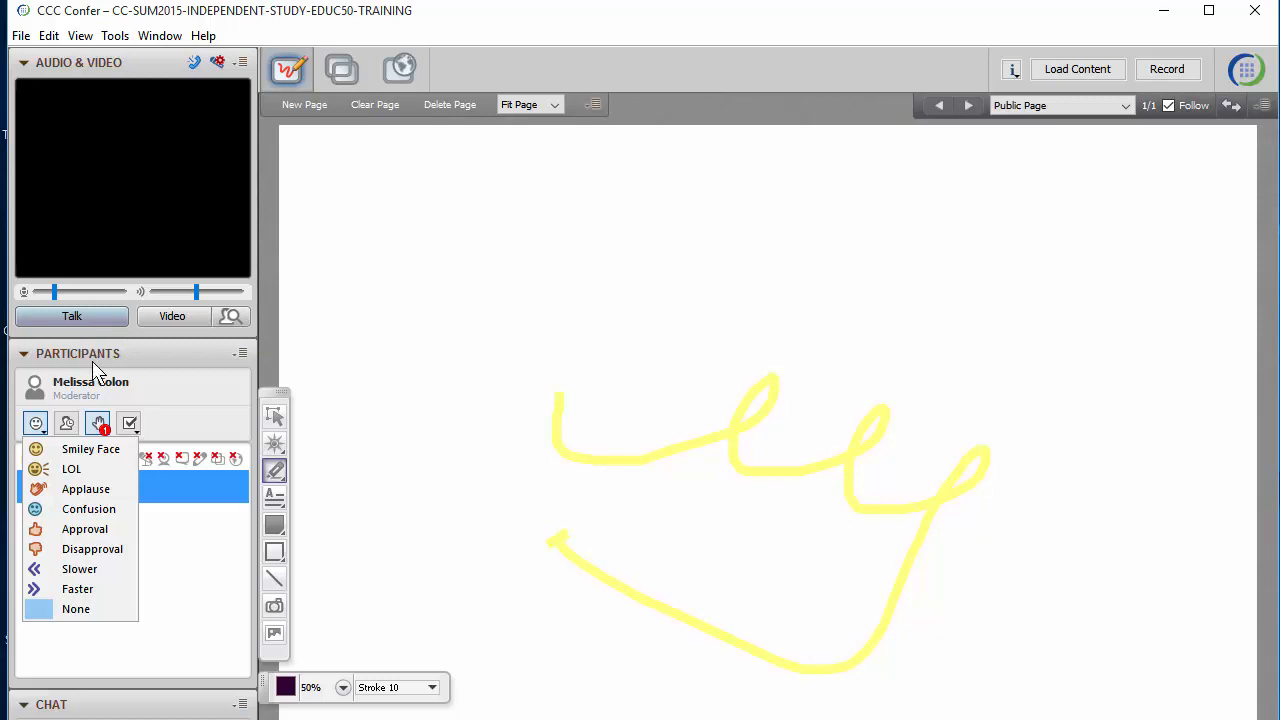
pyautogui.click(193, 540)
pyautogui.click(43, 431)
pyautogui.click(45, 433)
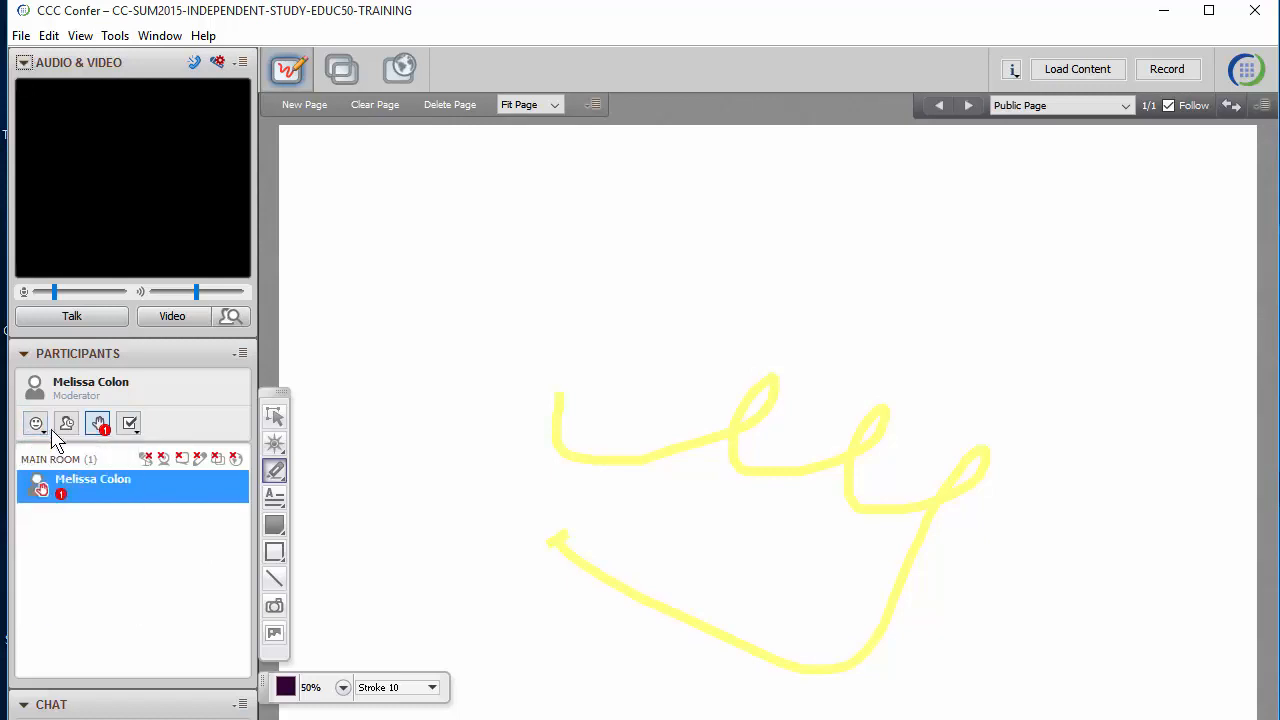
# Step: Lower the moderator's raised hand and check the polling response control
pyautogui.click(97, 424)
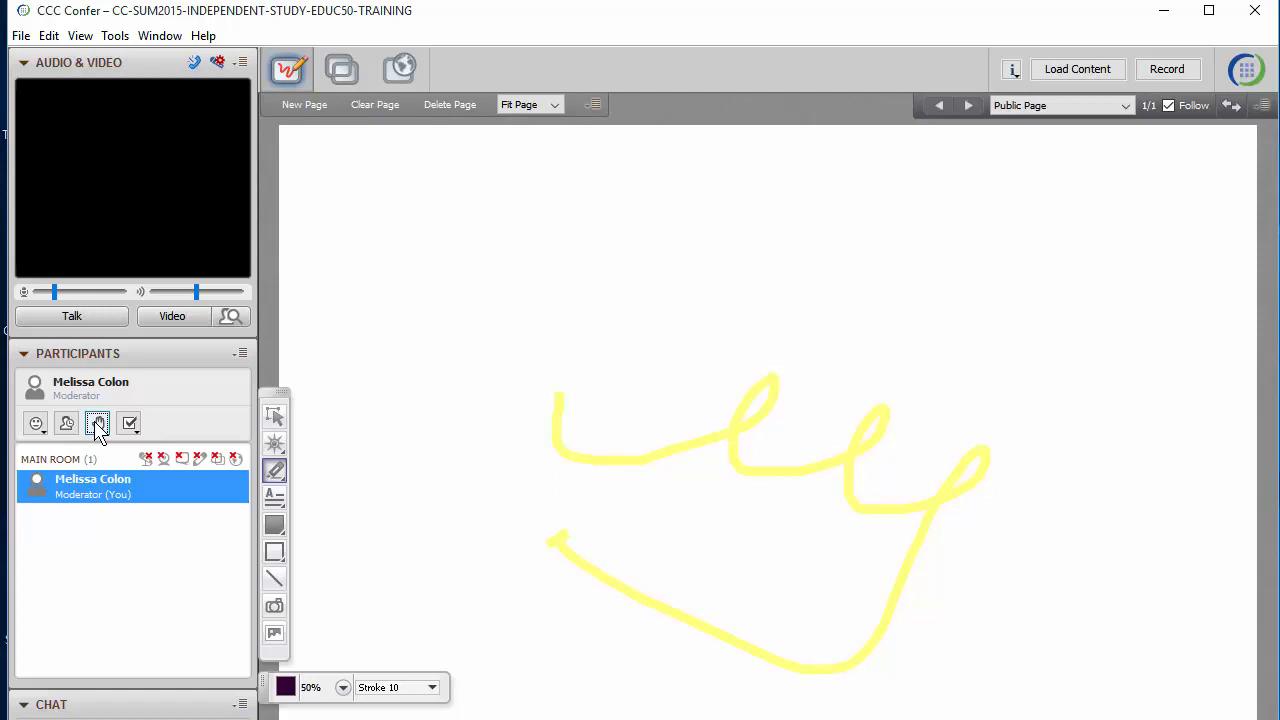
pyautogui.click(97, 424)
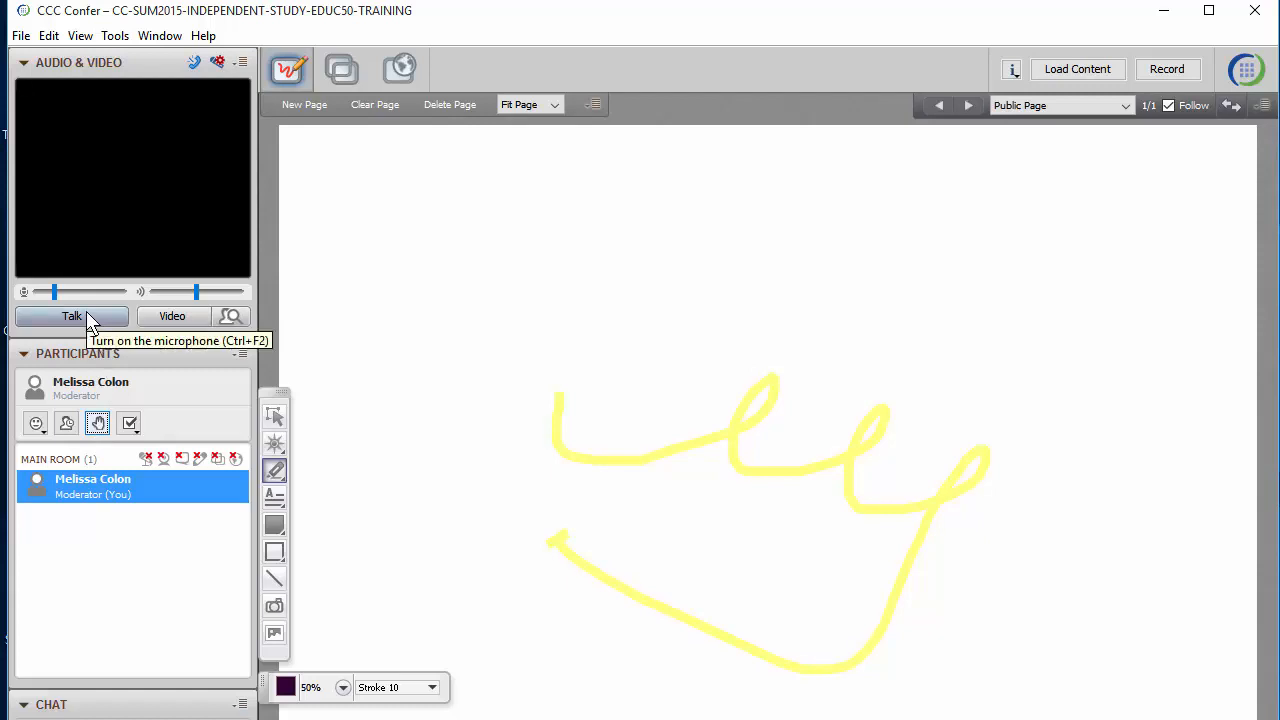
pyautogui.click(129, 423)
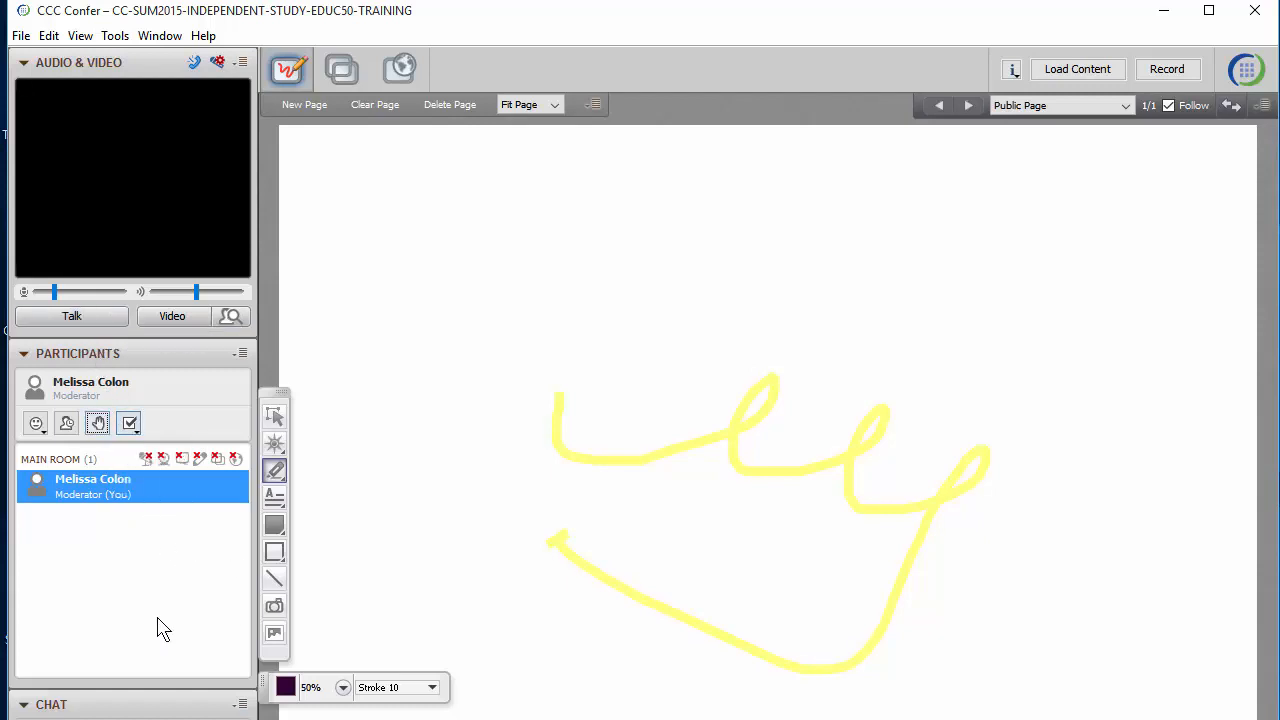
# Step: Enable the audio, video, chat, whiteboard, application sharing and web tour permissions for everyone in the Main Room
pyautogui.click(150, 459)
pyautogui.click(161, 458)
pyautogui.click(179, 457)
pyautogui.click(199, 458)
pyautogui.click(217, 458)
pyautogui.click(235, 458)
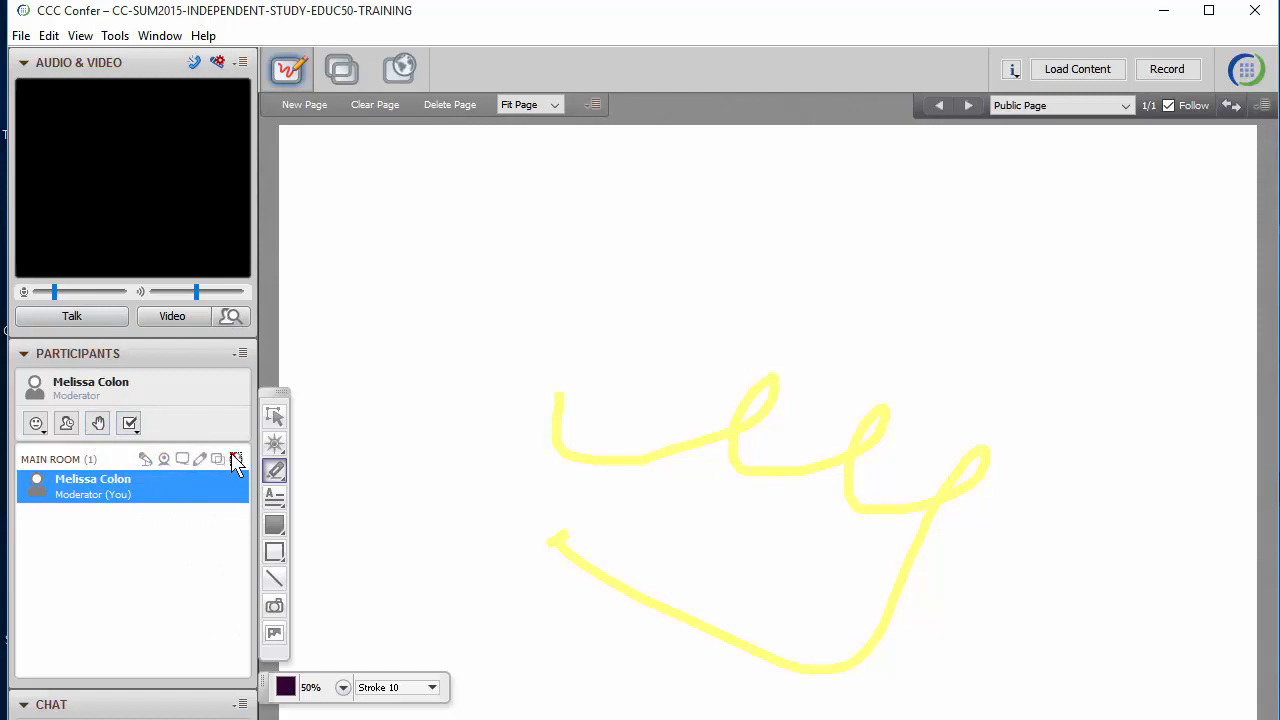
# Step: Review the session's available tool categories and view layout options, and close the list
pyautogui.click(115, 42)
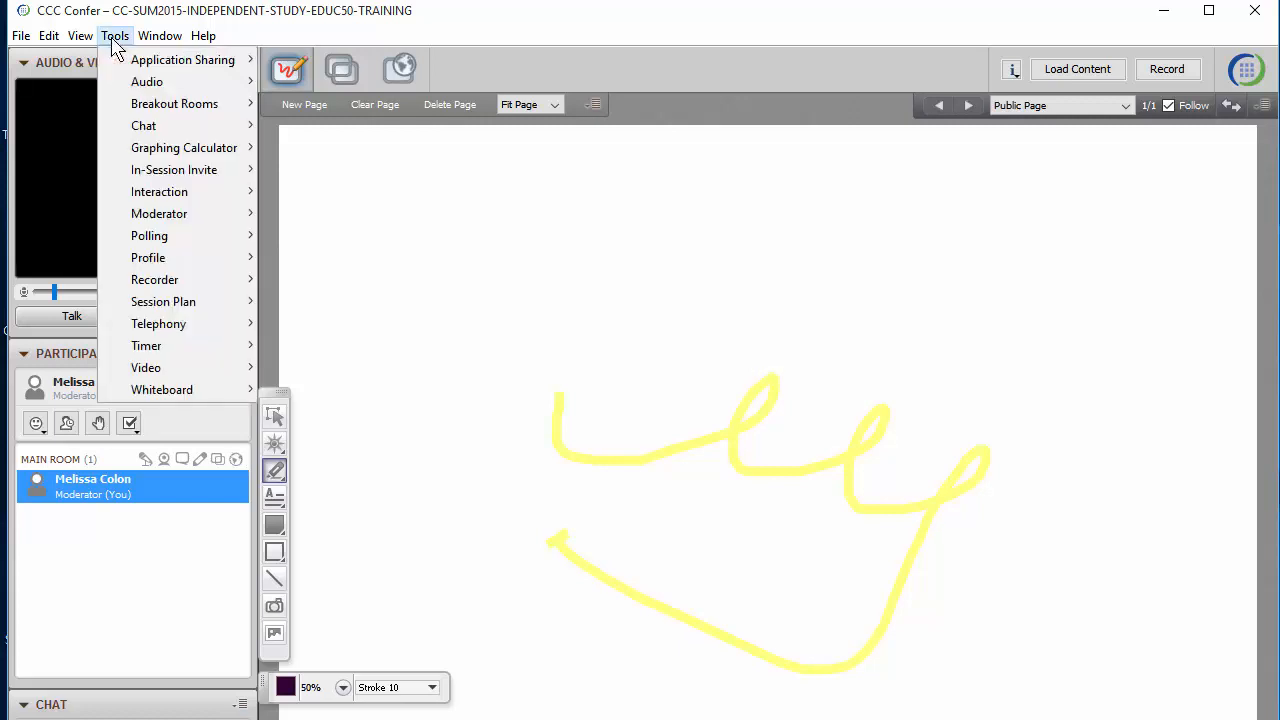
pyautogui.moveTo(130, 84)
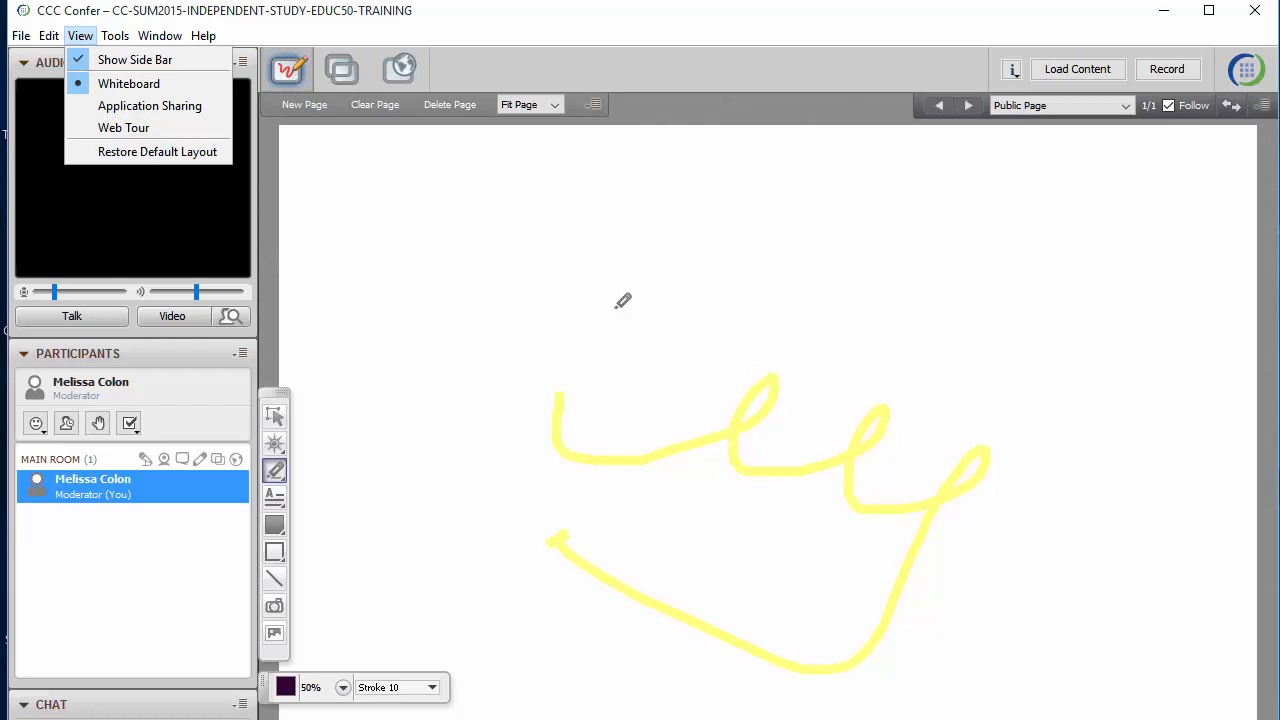
pyautogui.click(15, 718)
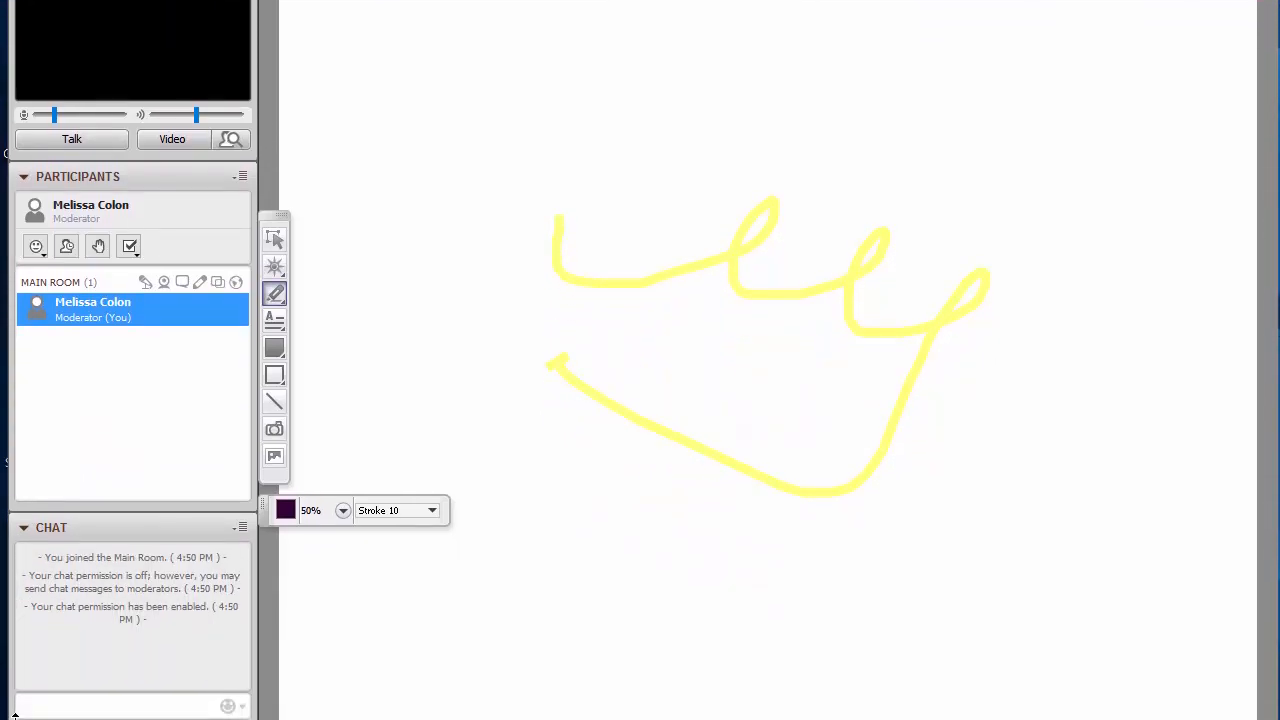
# Step: Send the chat message "Hi how are your?" to the Main Room
pyautogui.click(50, 707)
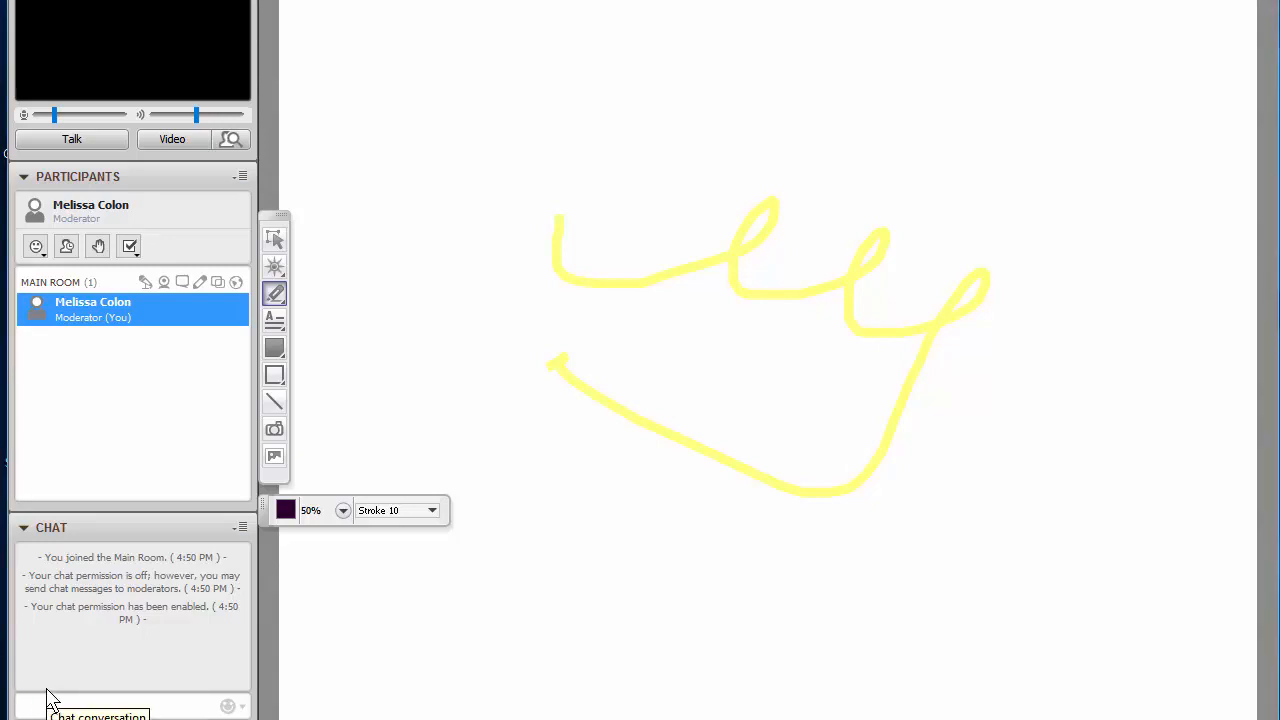
pyautogui.write('Hi how are you')
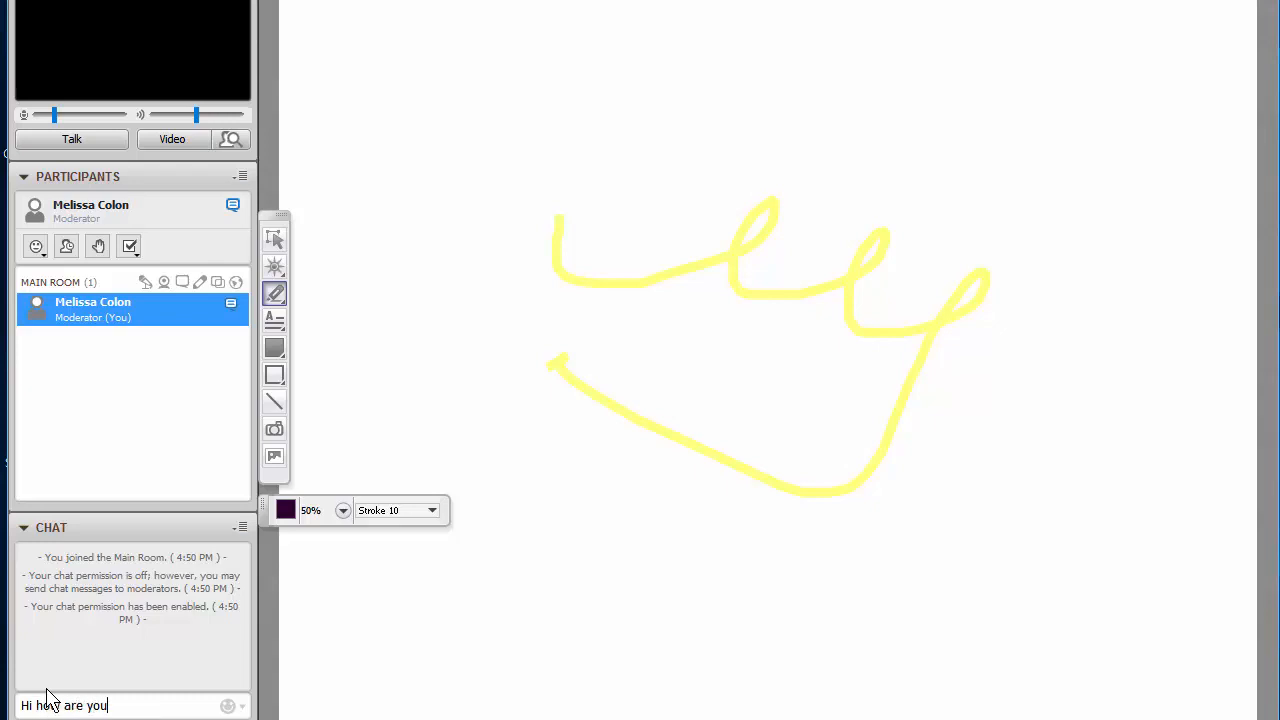
pyautogui.write('r?')
pyautogui.press('Return')
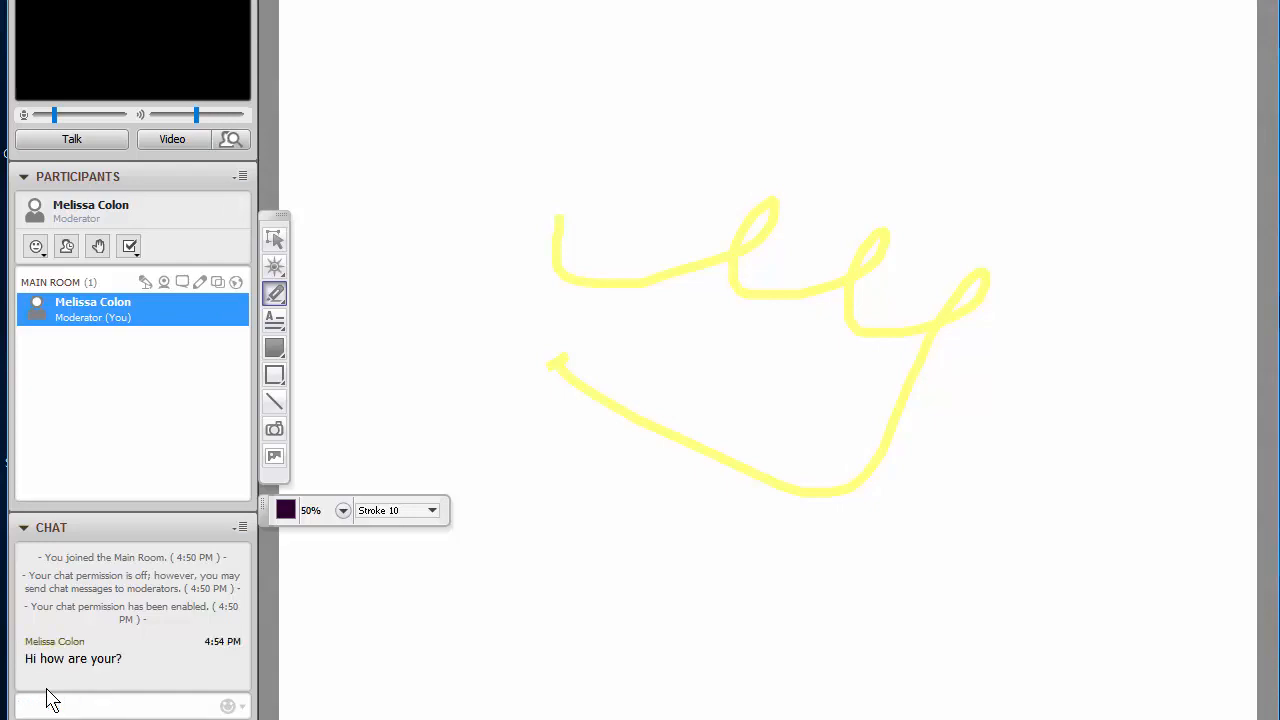